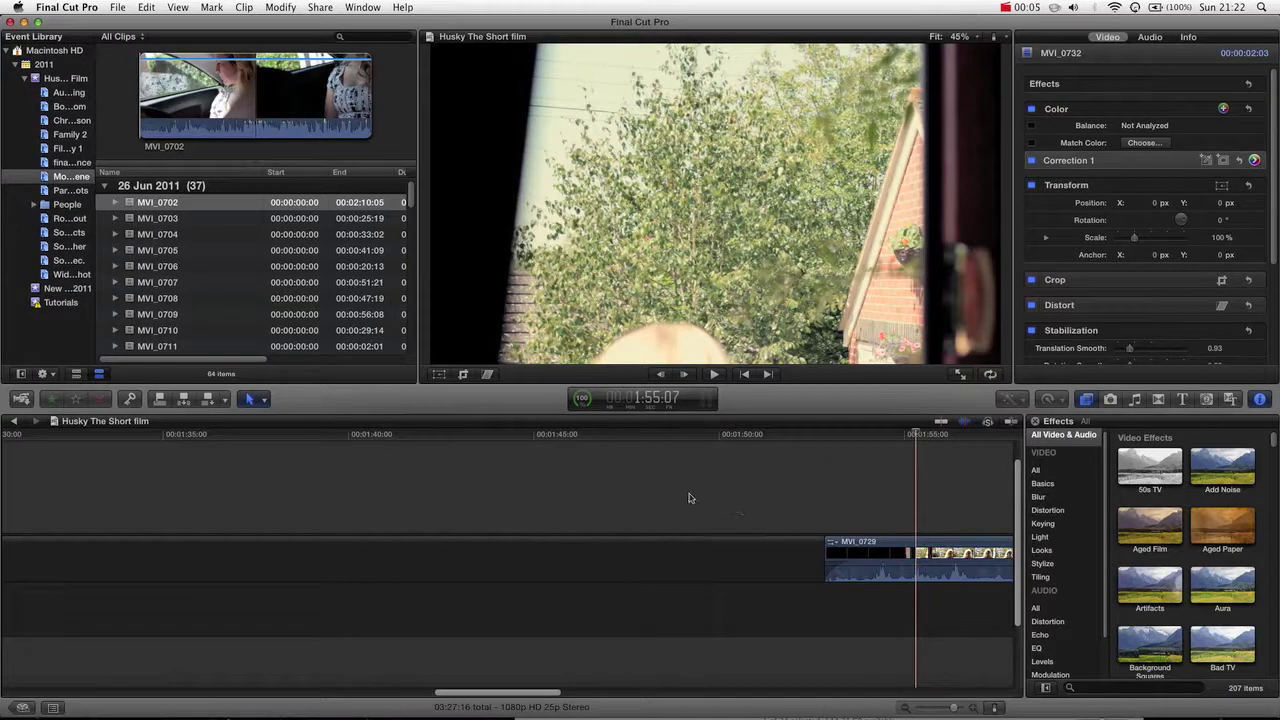
Step: Find the opening car clips MVI_0702 and MVI_0715 in the timeline and place the playhead at 32:21
scroll(600, 547, "left", 20)
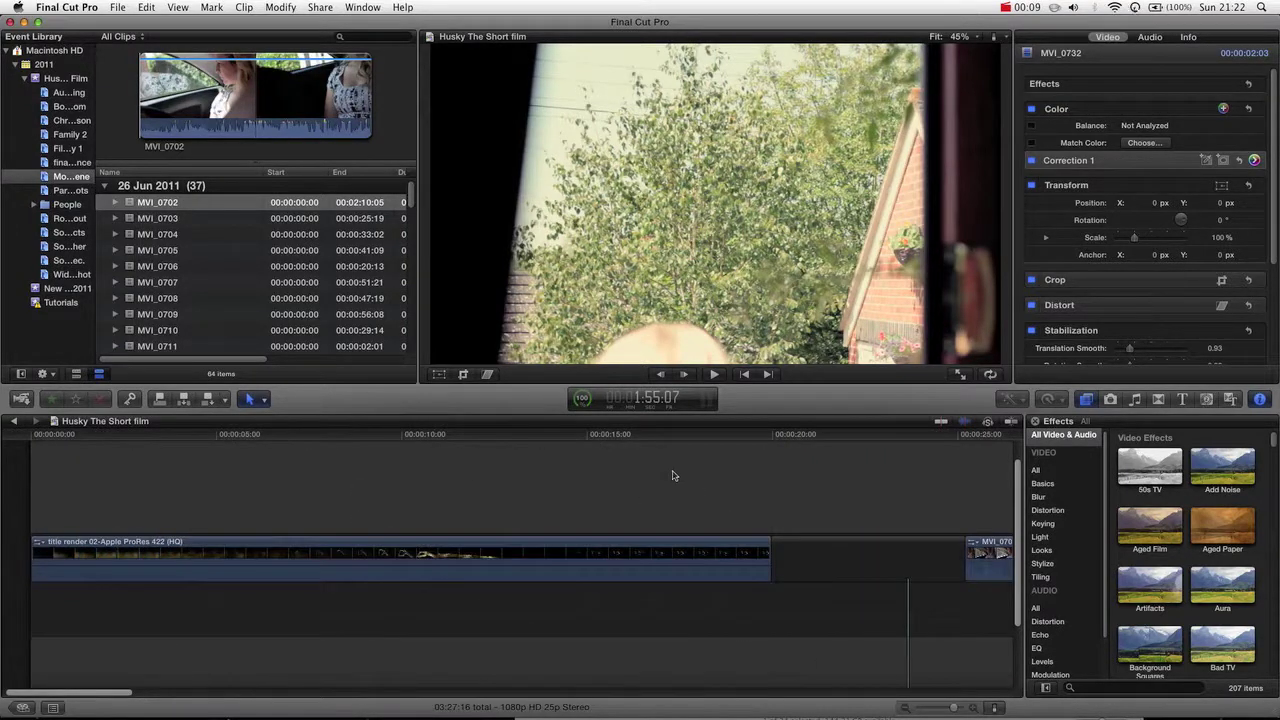
key("super+minus")
key("super+minus")
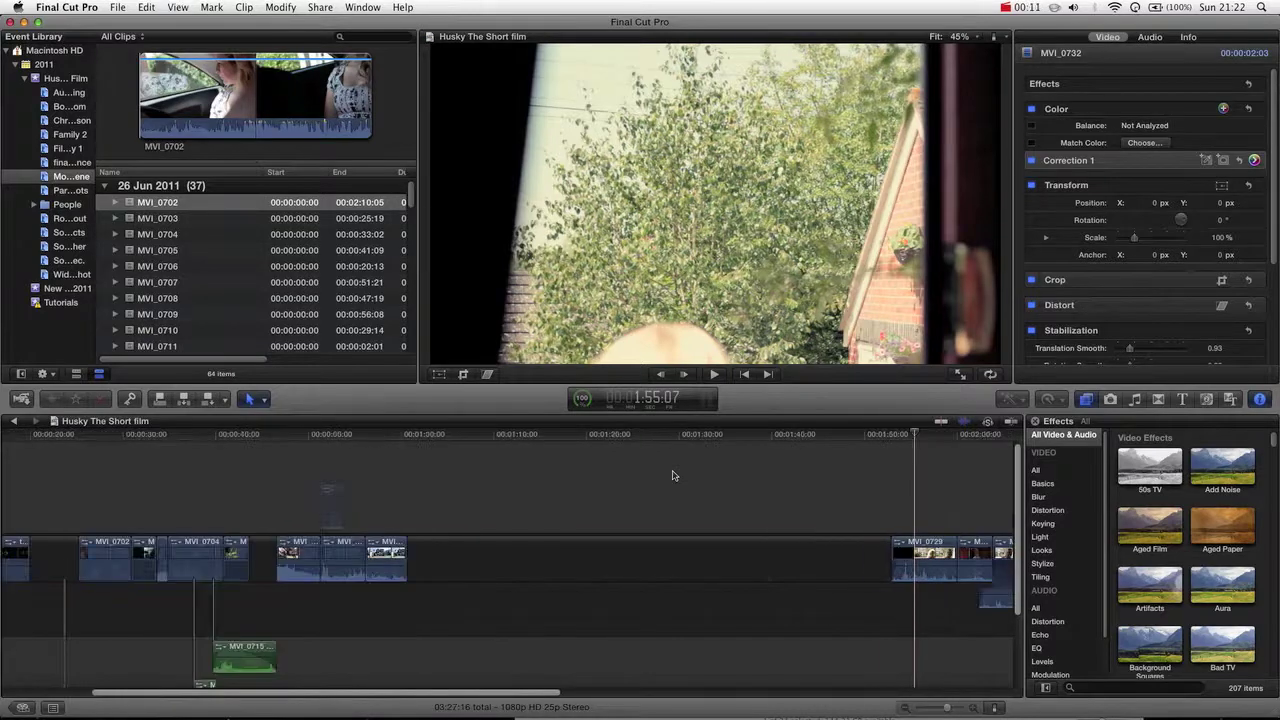
left_click(143, 436)
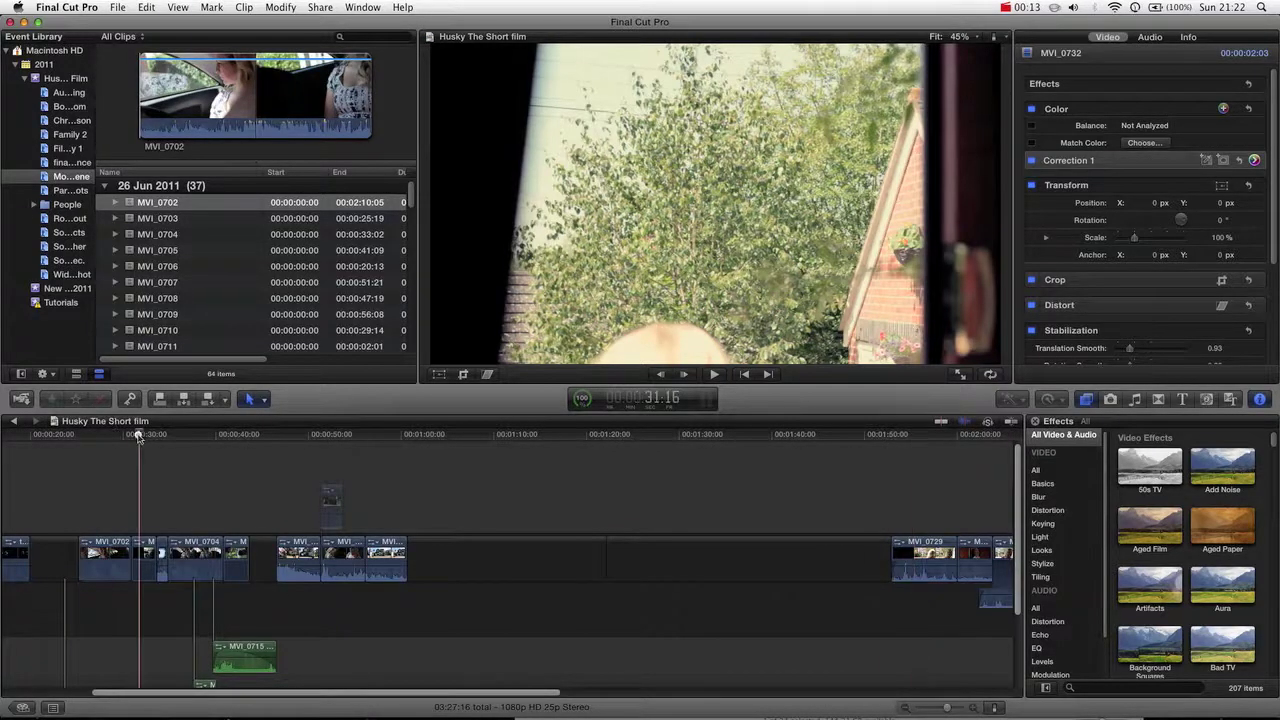
left_click_drag(143, 440, 150, 438)
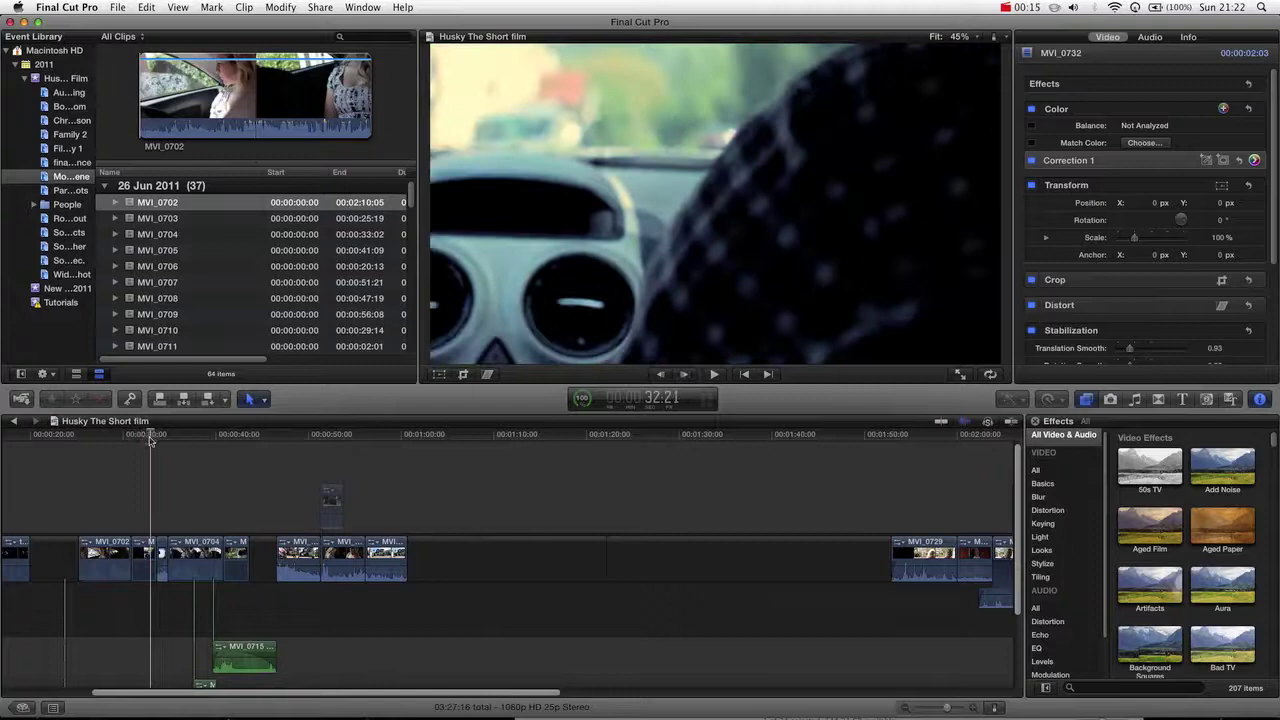
key("super+equal")
key("super+equal")
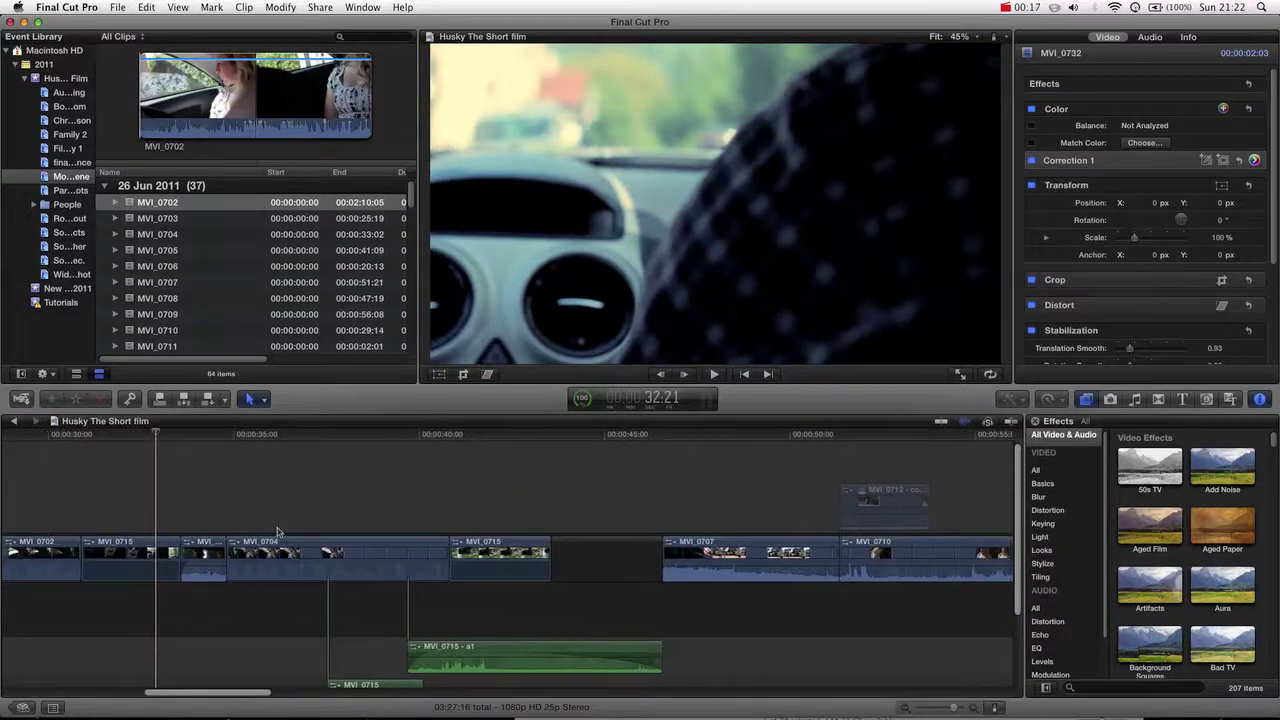
scroll(277, 530, "left", 10)
scroll(706, 580, "right", 10)
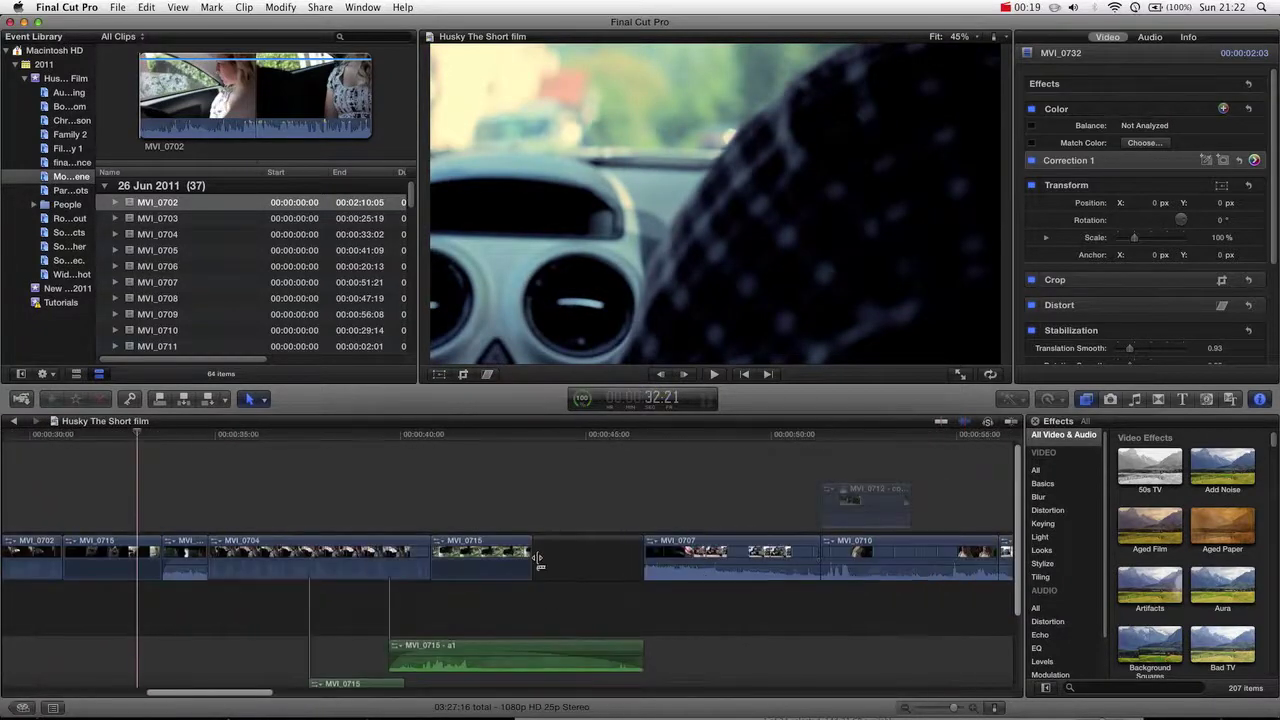
scroll(530, 562, "left", 5)
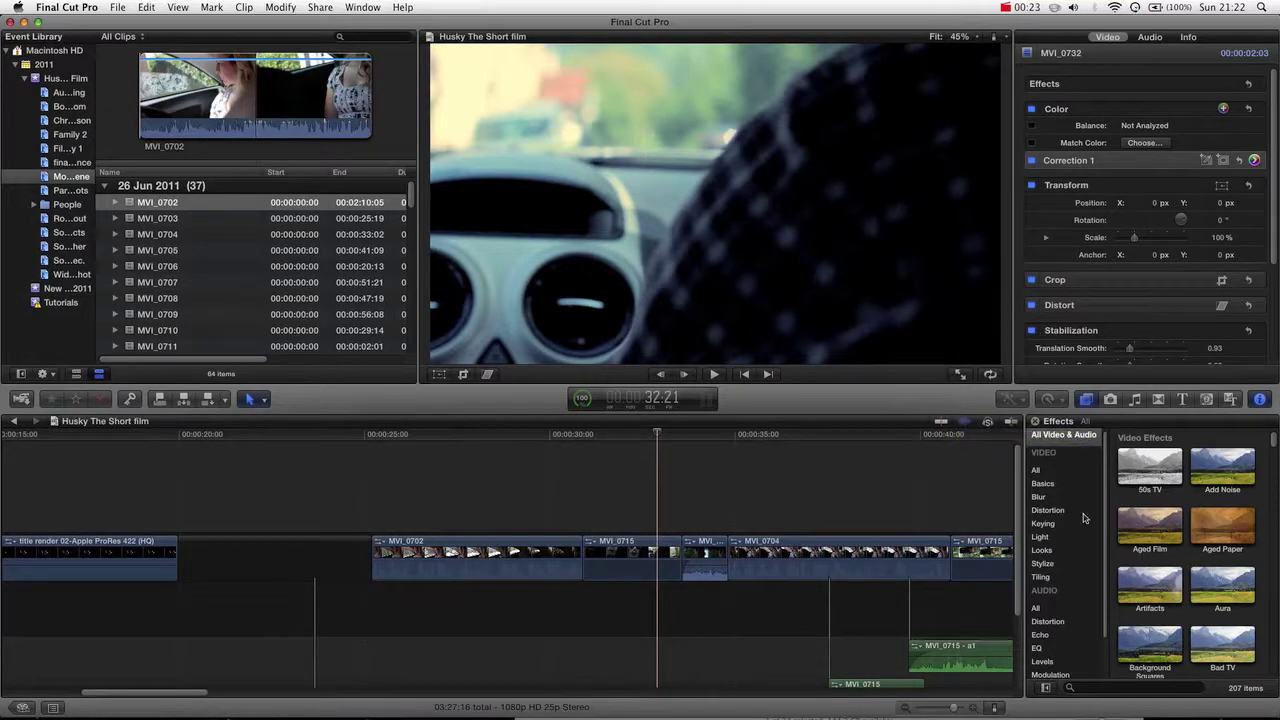
Step: Open the Transitions Browser and show all available transitions
left_click(1156, 400)
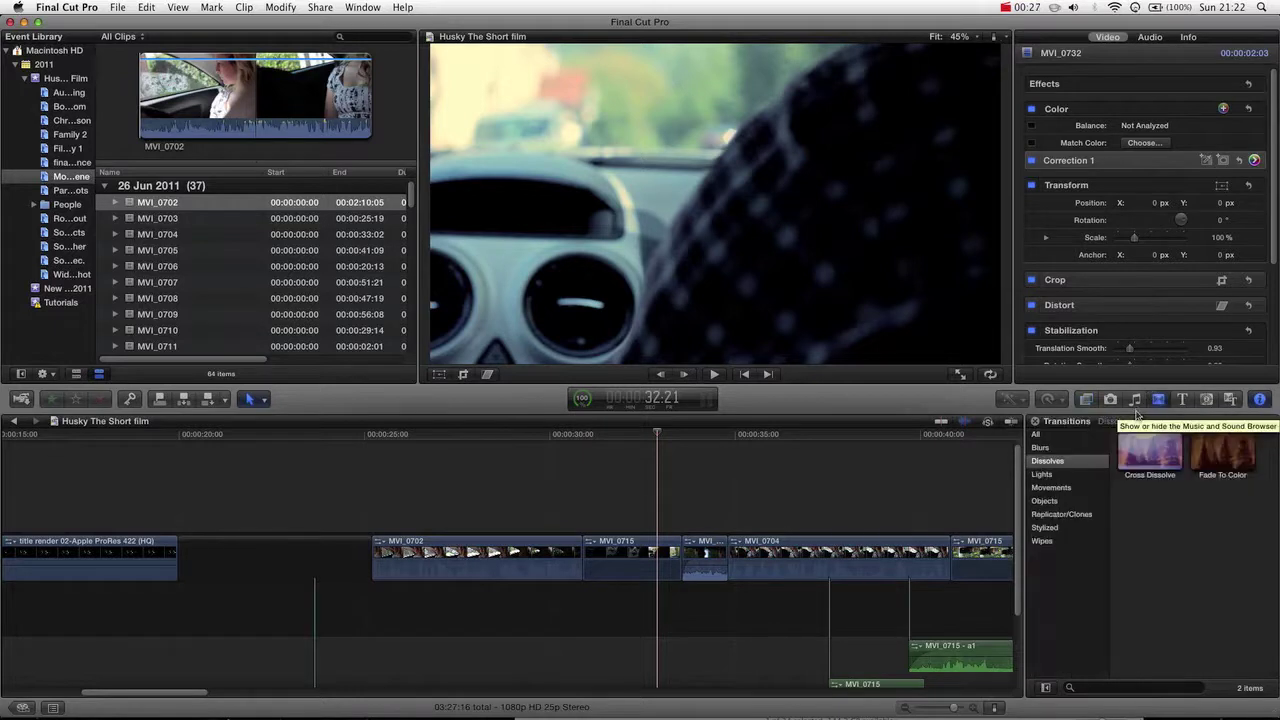
left_click(1050, 436)
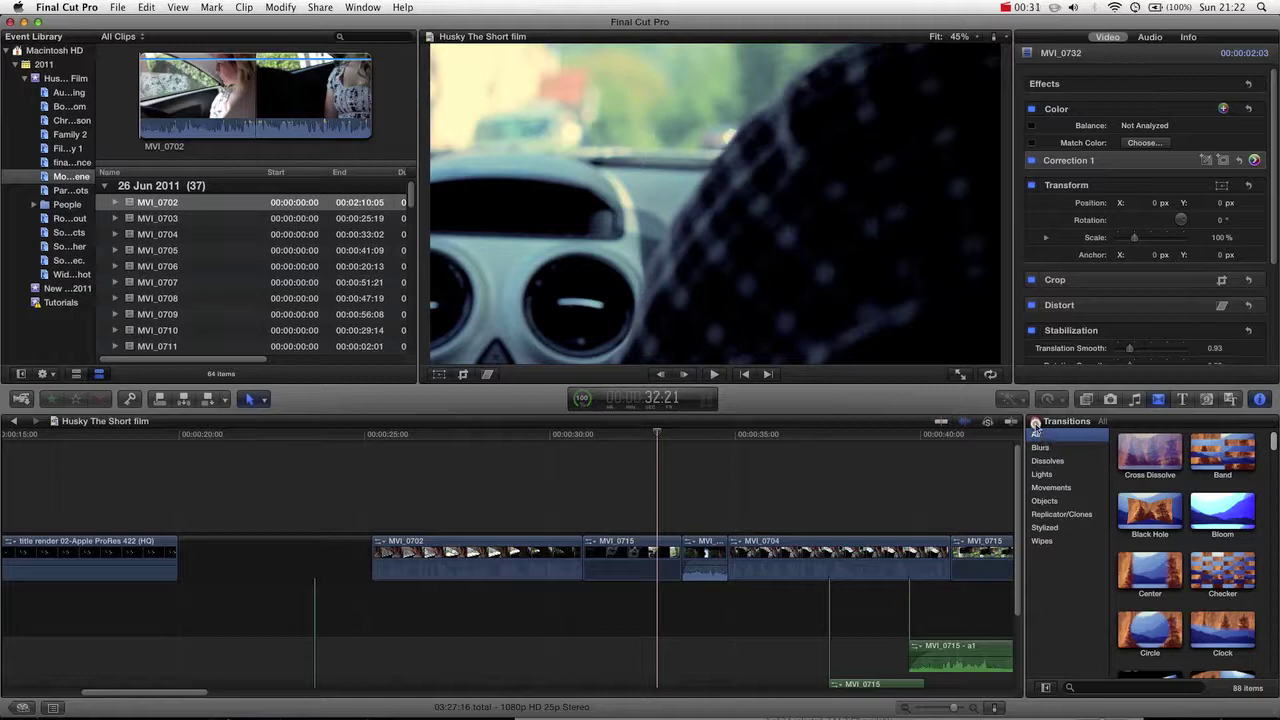
left_click(1035, 422)
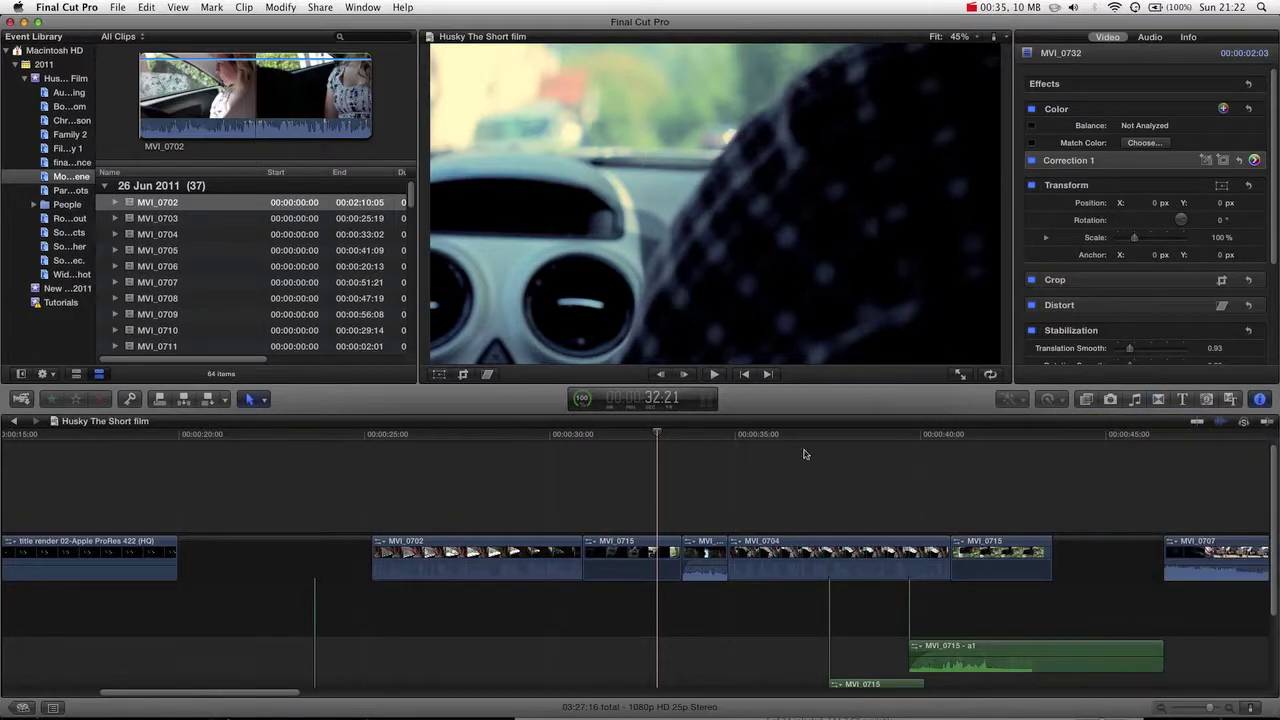
left_click(1158, 399)
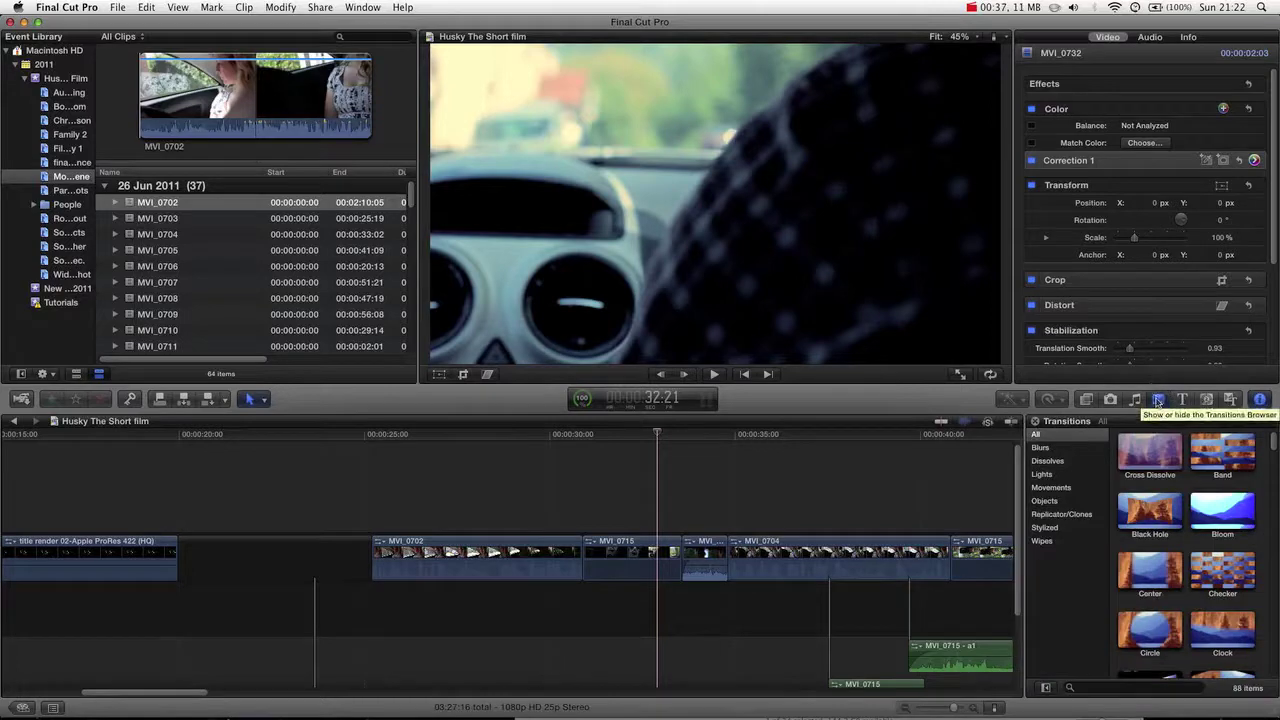
Step: Add the Doorway transition from the Objects category at the cut between MVI_0702 and the following MVI_0715
left_click(1046, 450)
left_click(1048, 462)
left_click(1050, 487)
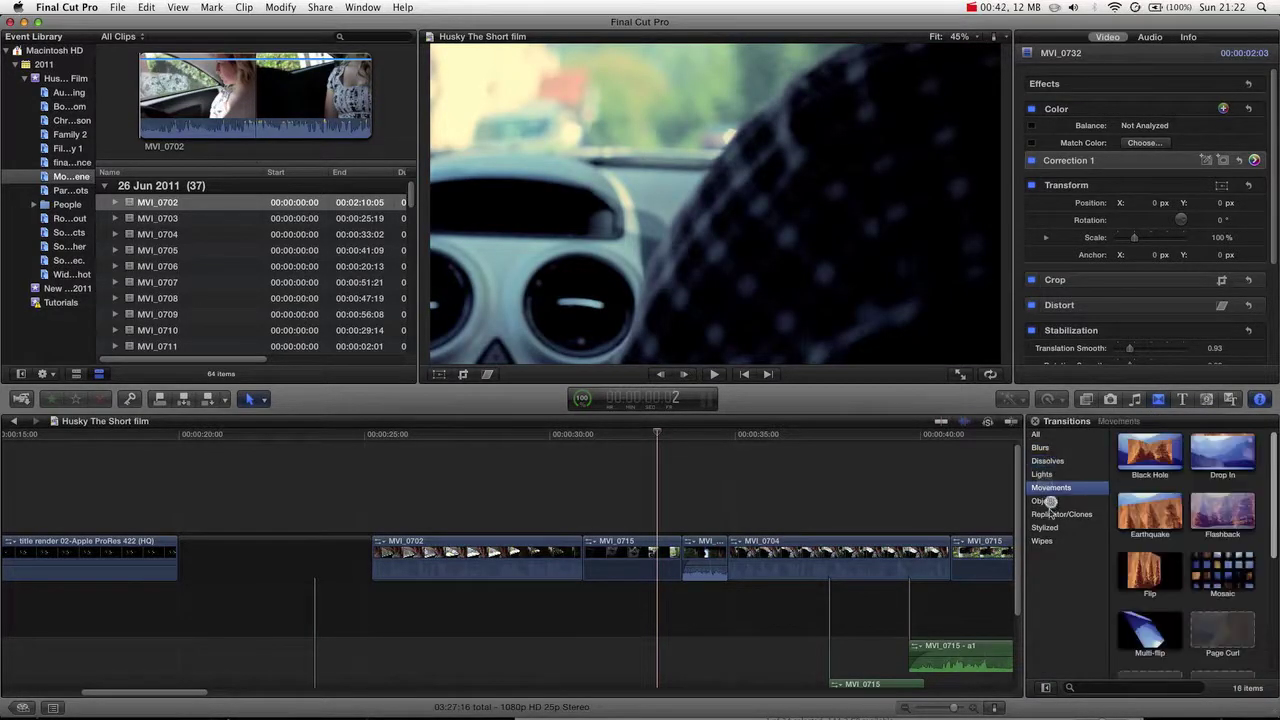
left_click(1046, 500)
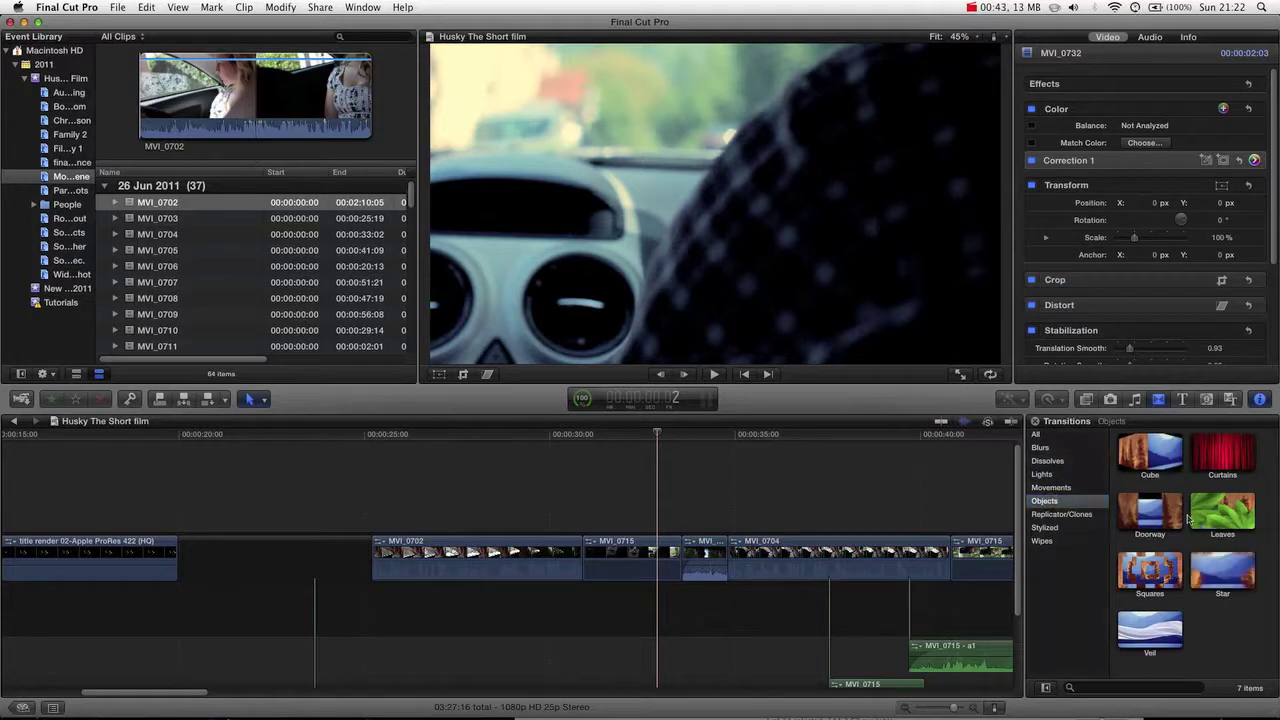
left_click_drag(1172, 518, 583, 578)
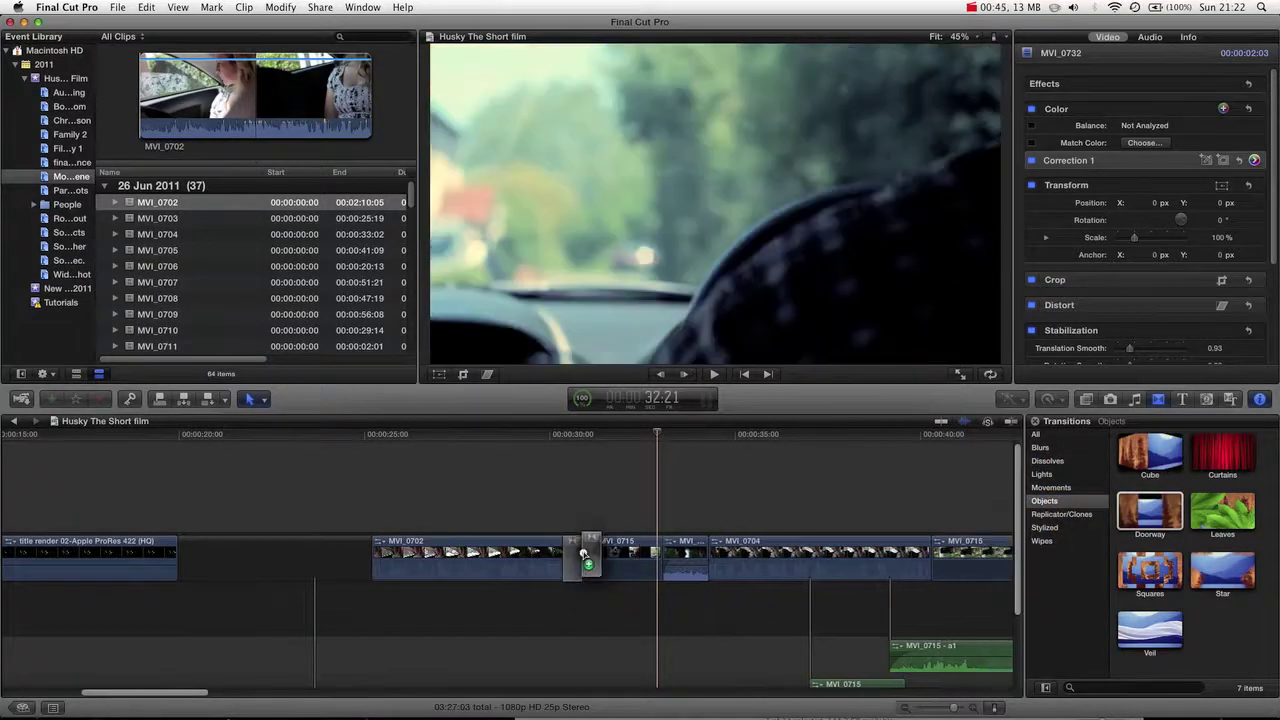
Step: Play through the Doorway transition from about 30:04, then delete it from the timeline
mouse_move(557, 438)
left_mouse_down()
mouse_move(572, 438)
mouse_move(550, 442)
left_mouse_up()
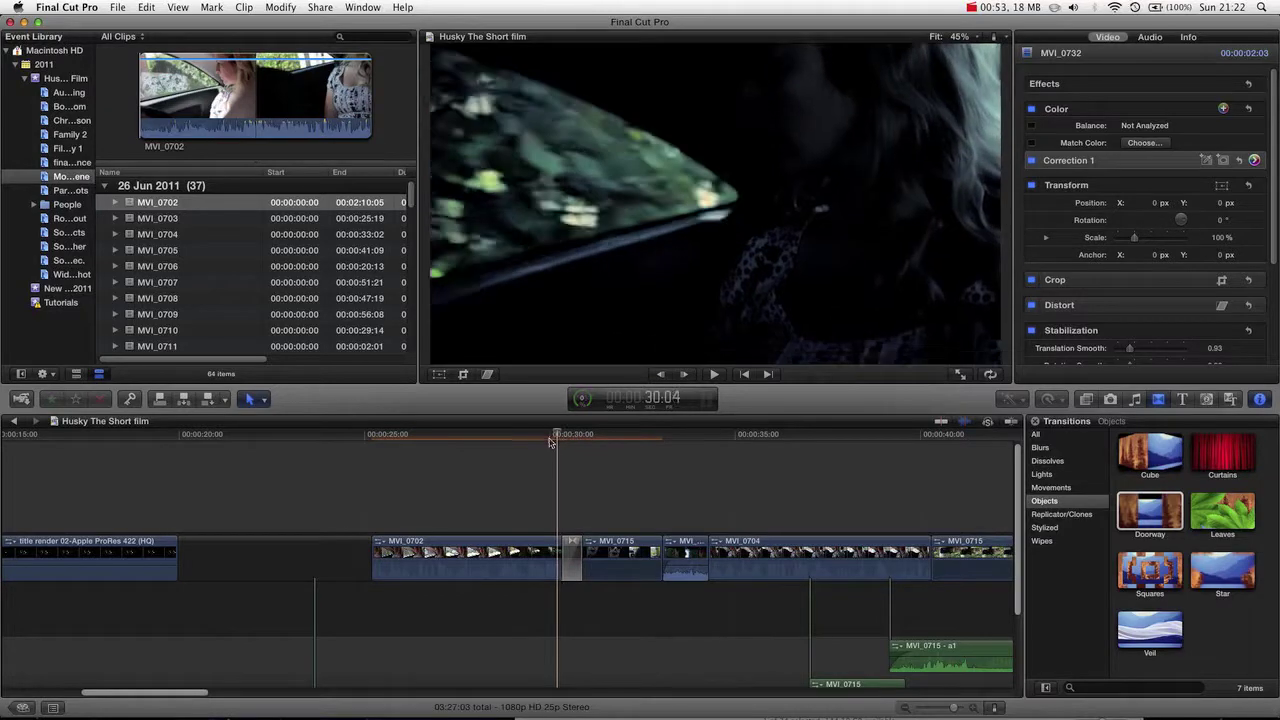
key("space")
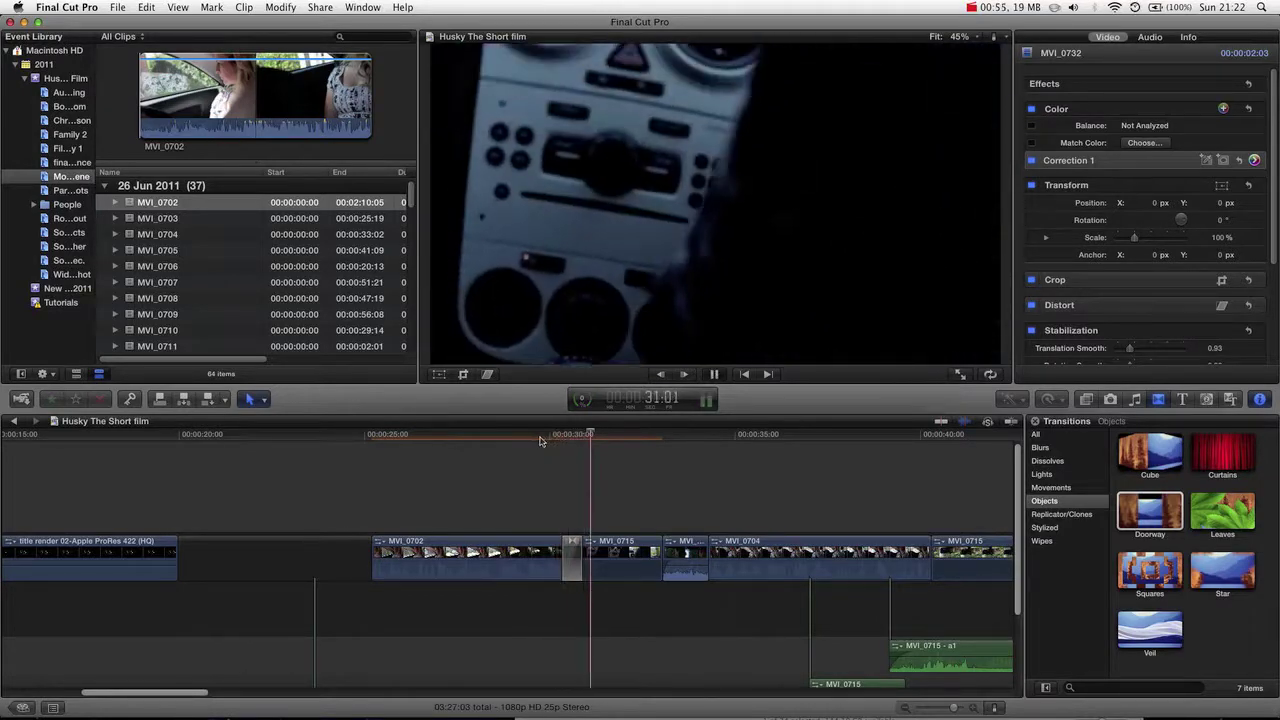
left_click(576, 540)
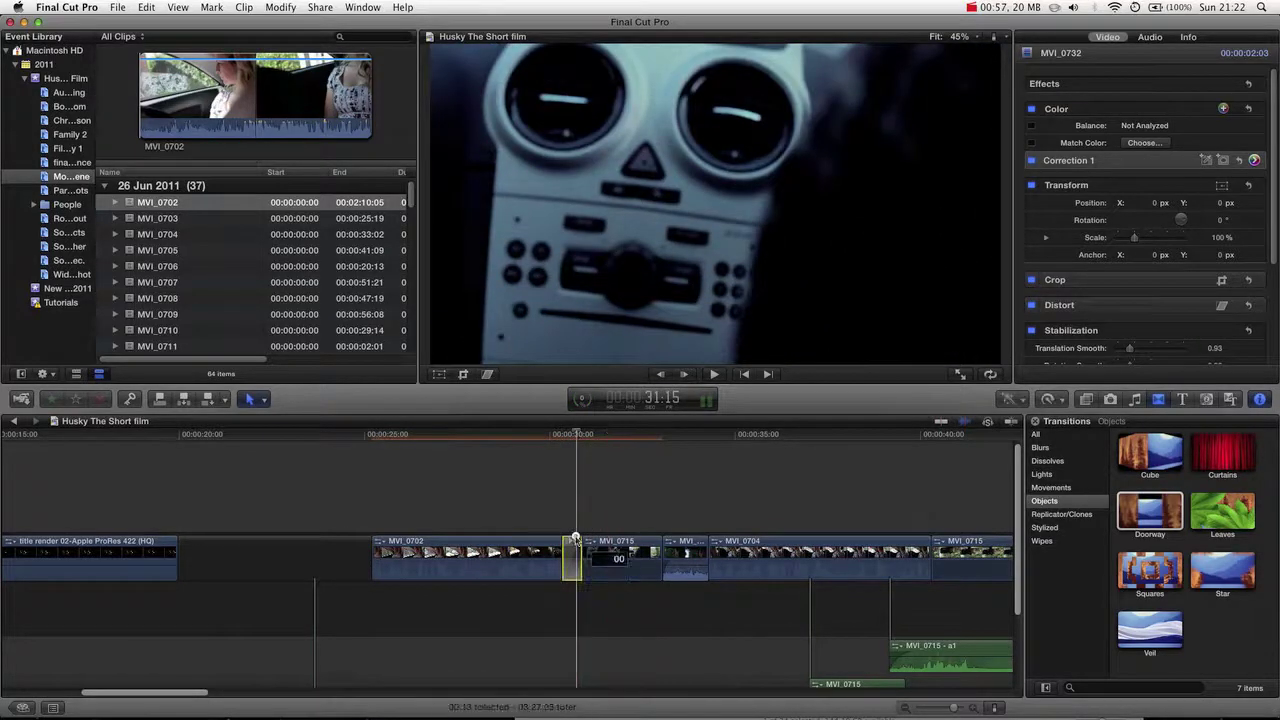
key("BackSpace")
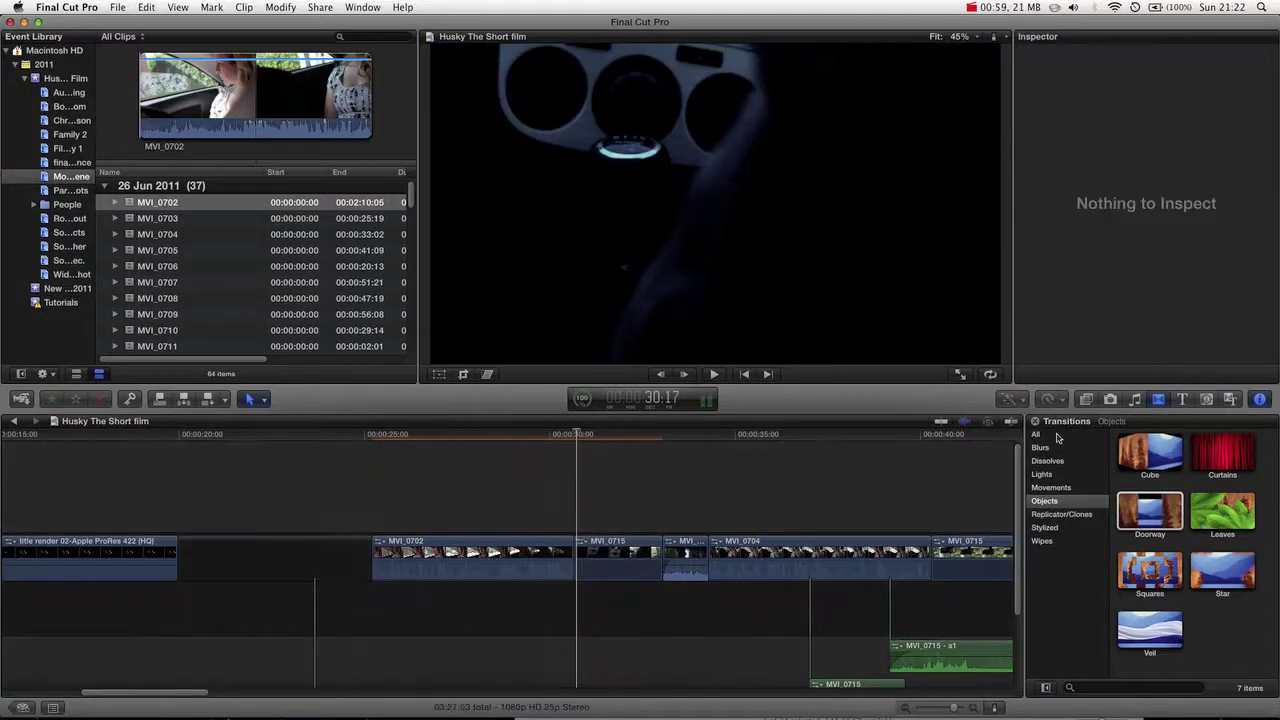
Step: Add the Fade To Color transition from the Dissolves category at the cut between MVI_0702 and MVI_0715
left_click(1037, 434)
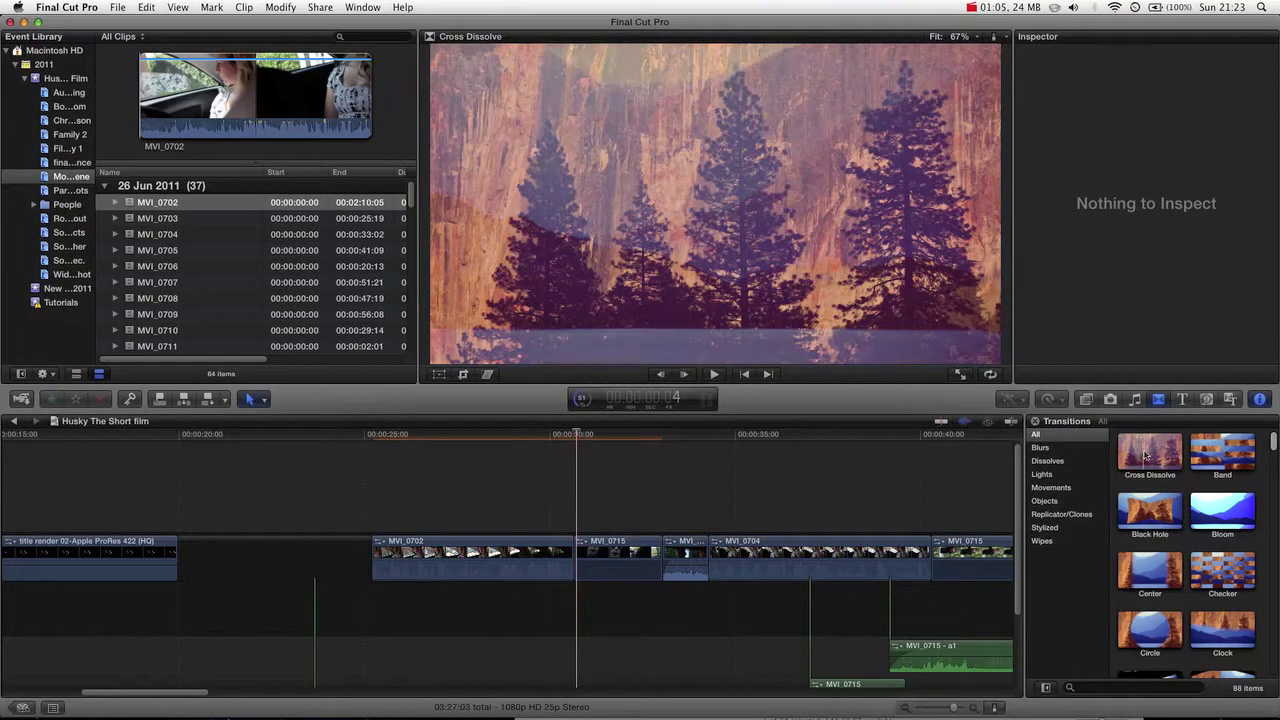
left_click(1050, 462)
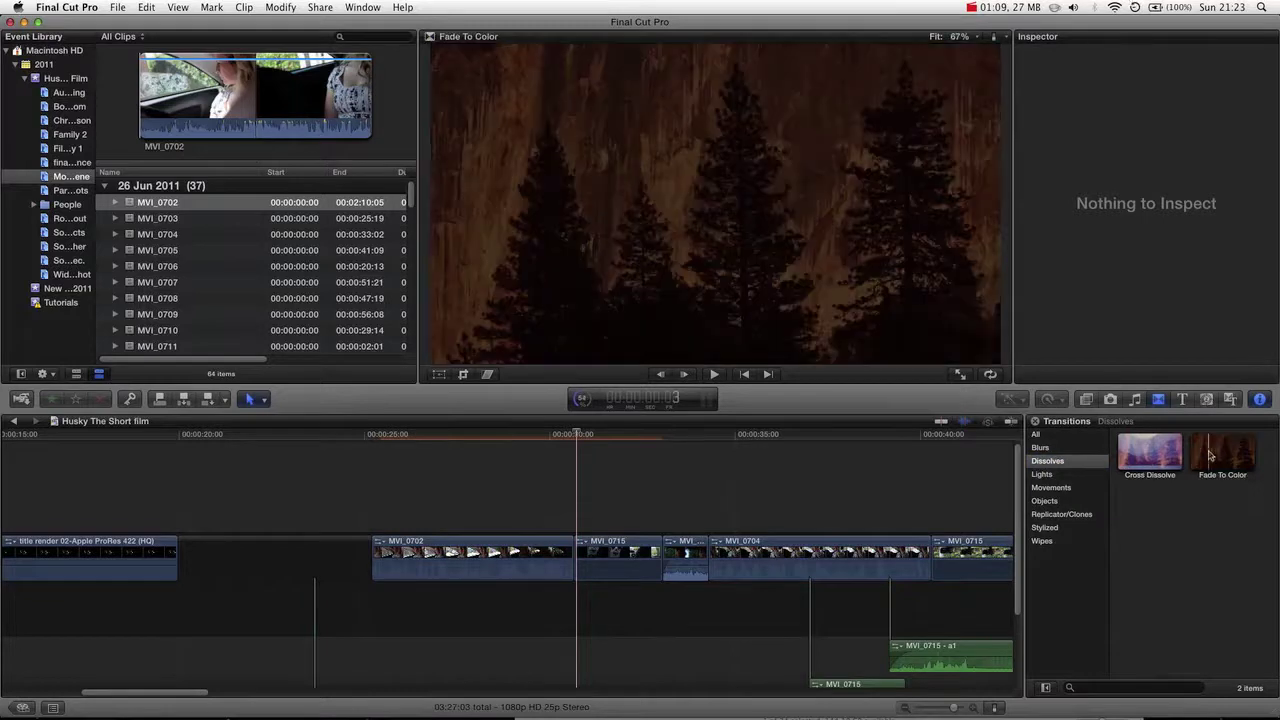
left_click_drag(1229, 459, 578, 548)
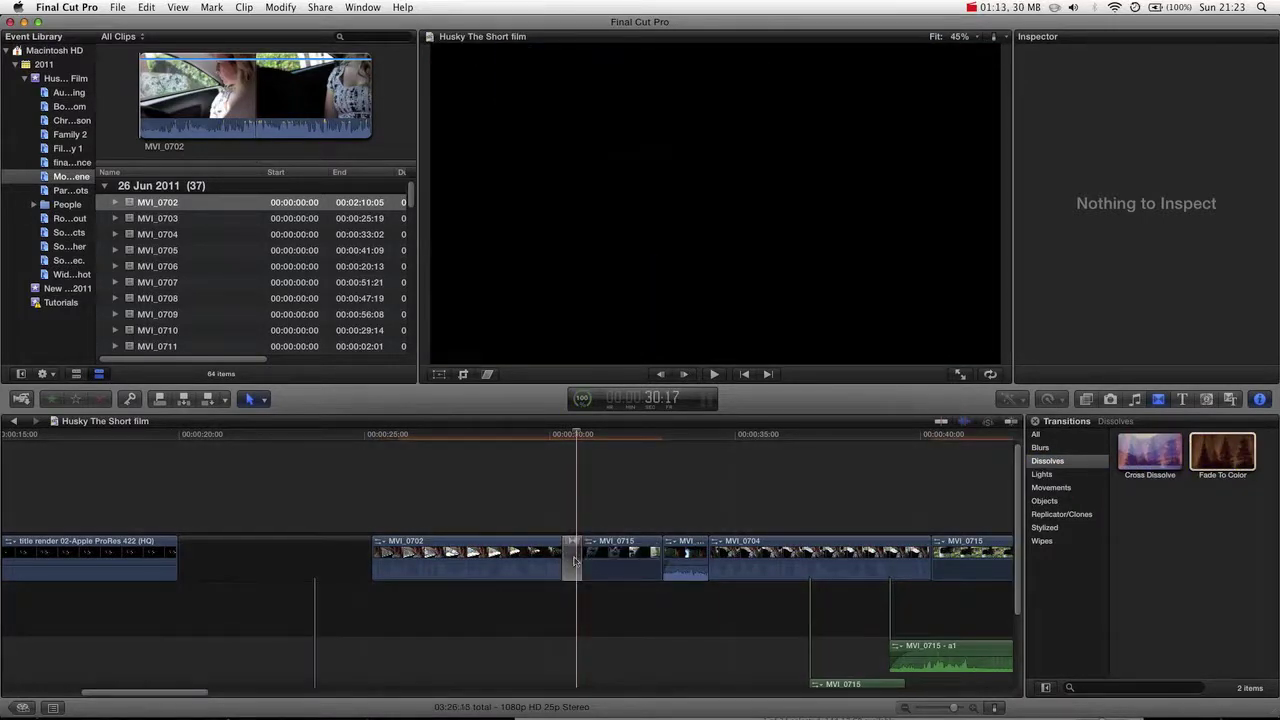
Step: Set the fade colour of the Fade To Color transition to red and scrub the playhead across it to 30:22
left_click(572, 557)
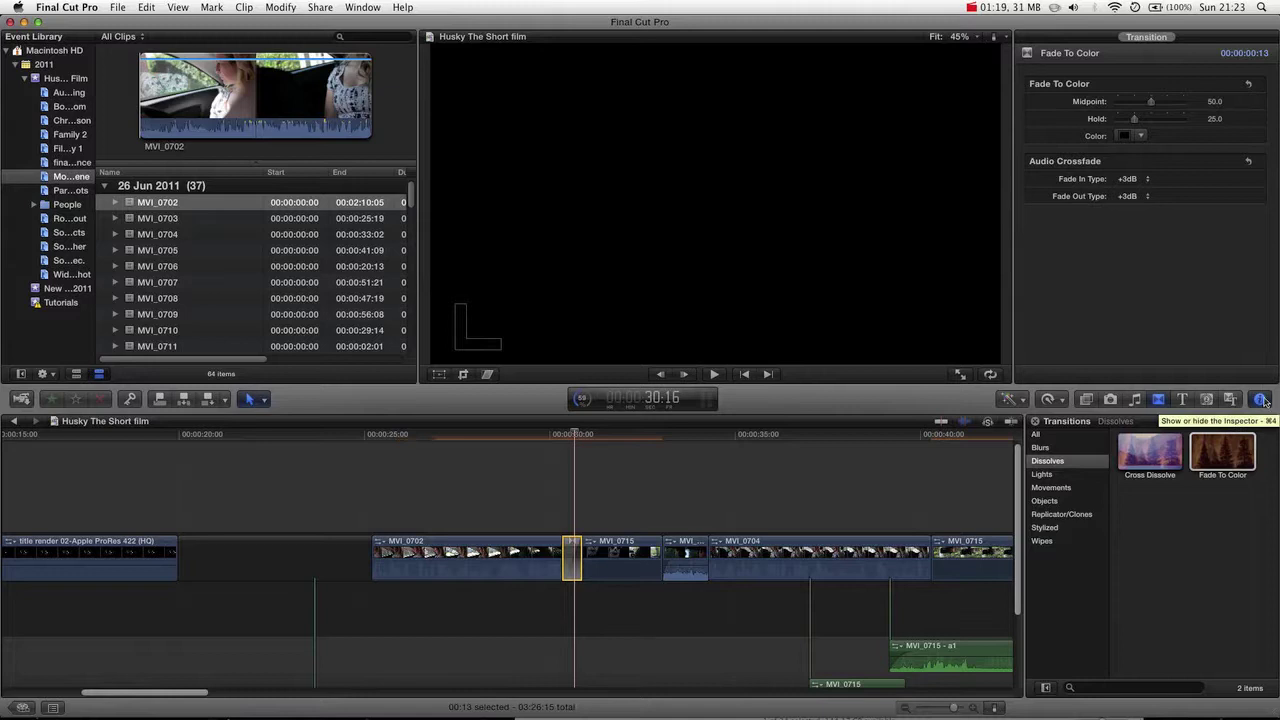
left_click(1140, 136)
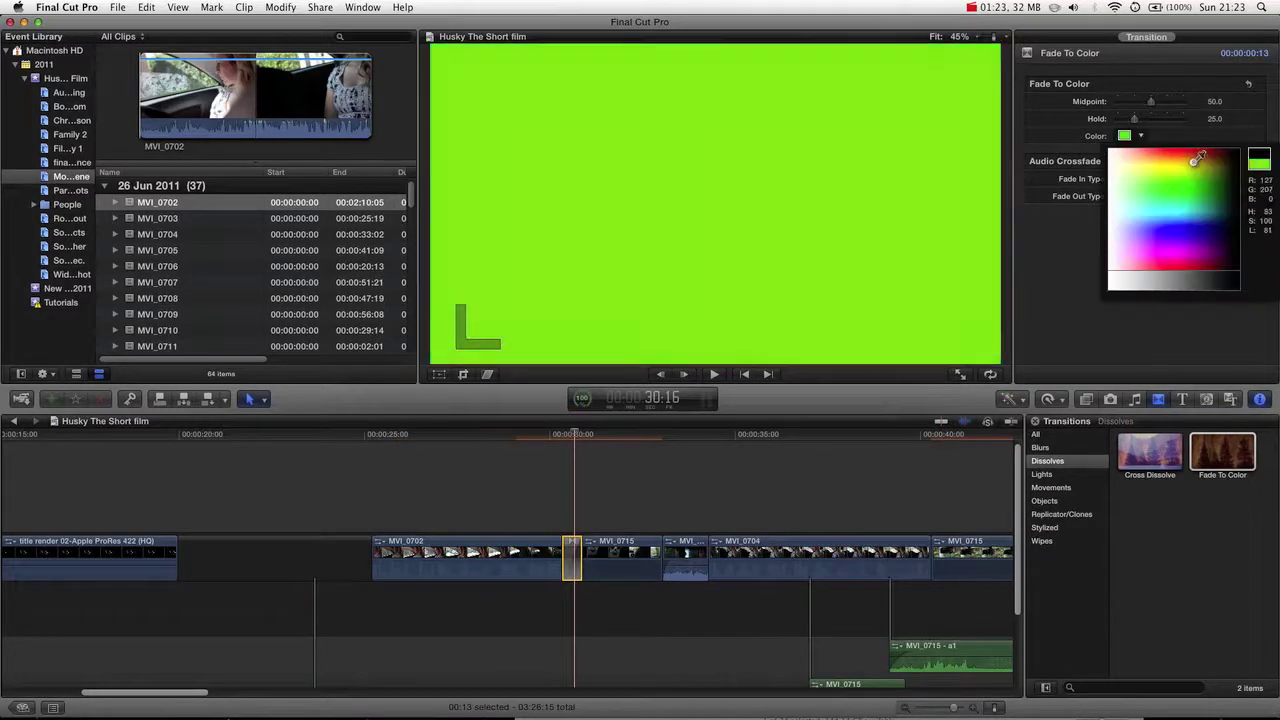
left_click_drag(1195, 152, 1195, 152)
mouse_move(580, 441)
left_mouse_down()
mouse_move(559, 437)
mouse_move(585, 437)
left_mouse_up()
left_click(1190, 135)
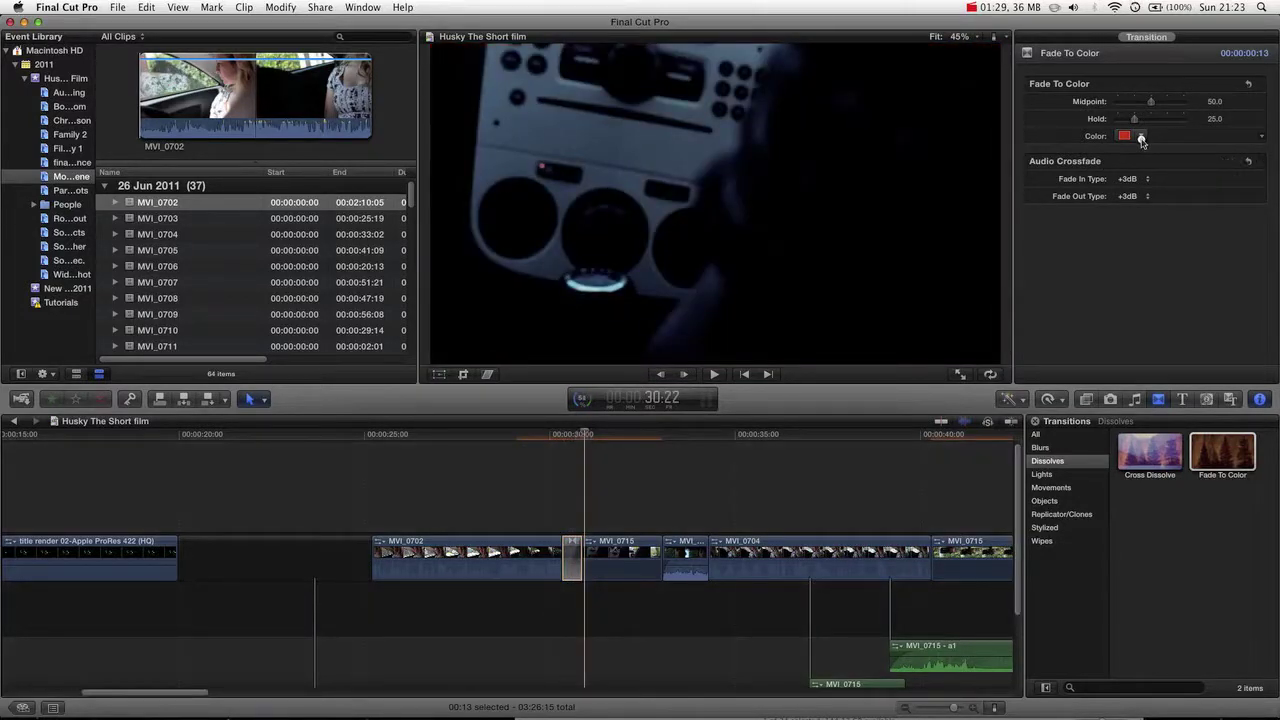
Step: Set the transition's fade colour back to black and scrub to 30:14 to check it
left_click(1141, 137)
left_click(1240, 162)
left_click(1143, 137)
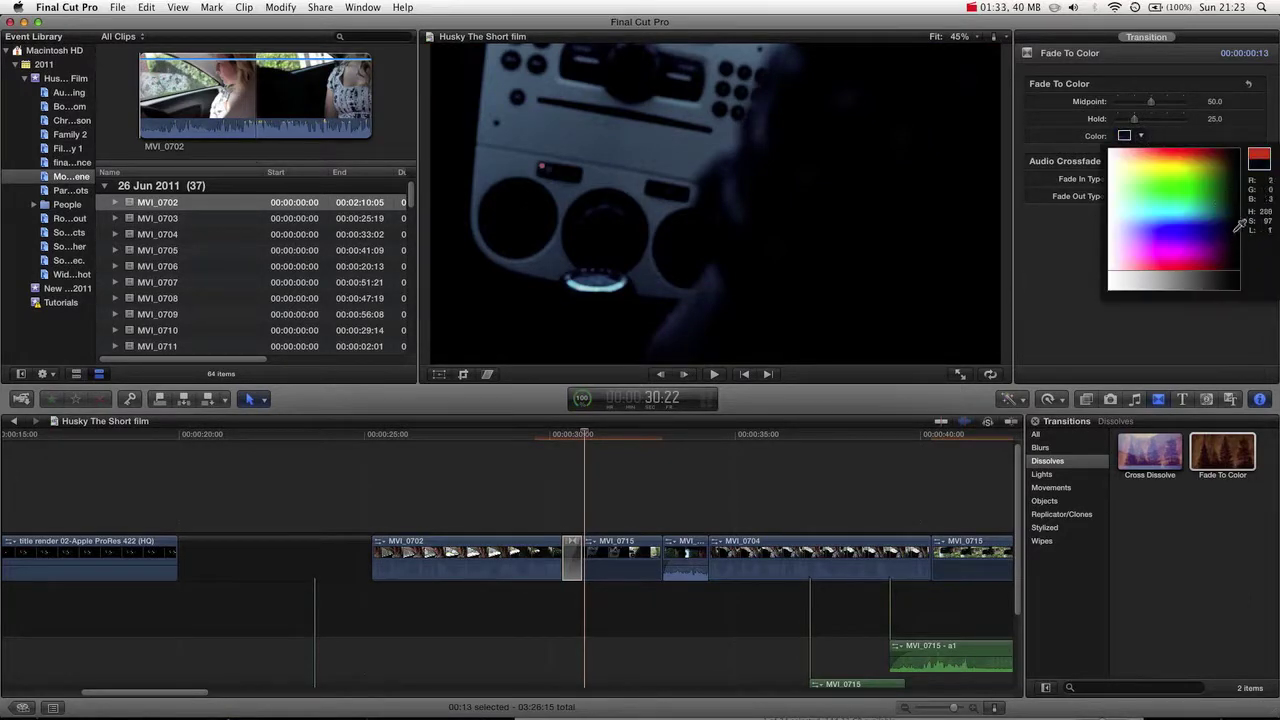
left_click(1200, 283)
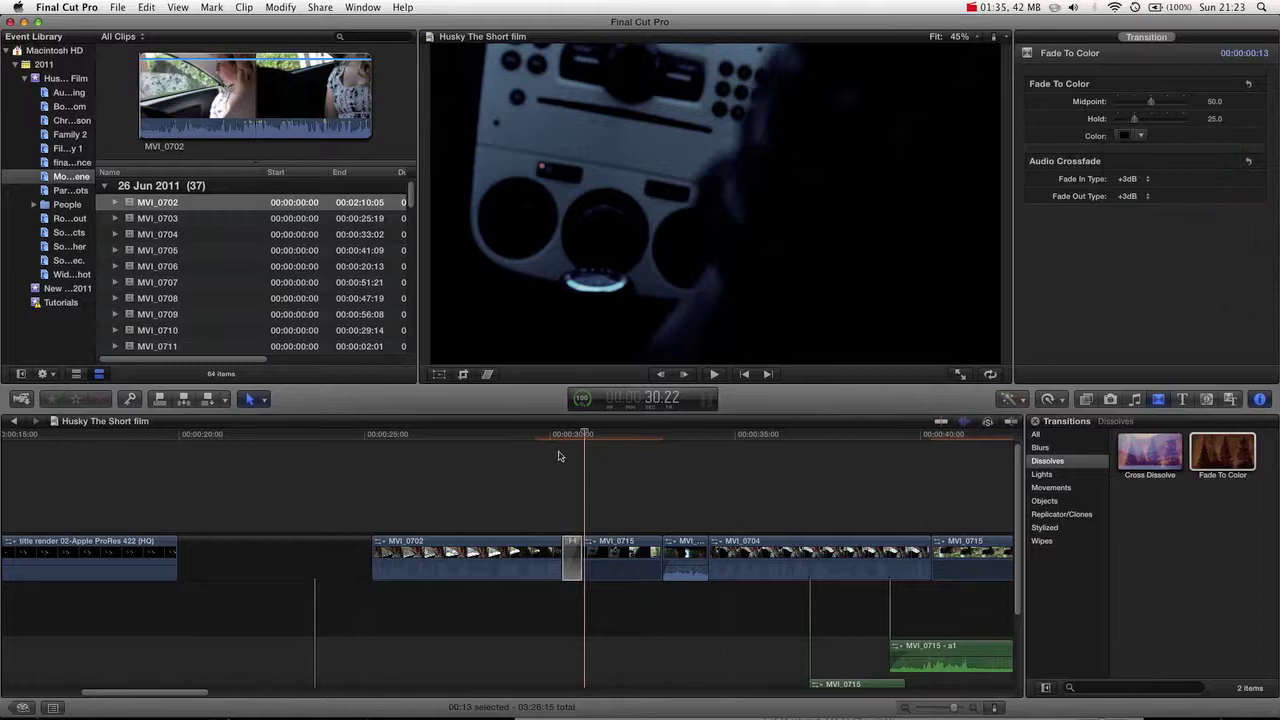
left_click_drag(583, 437, 572, 437)
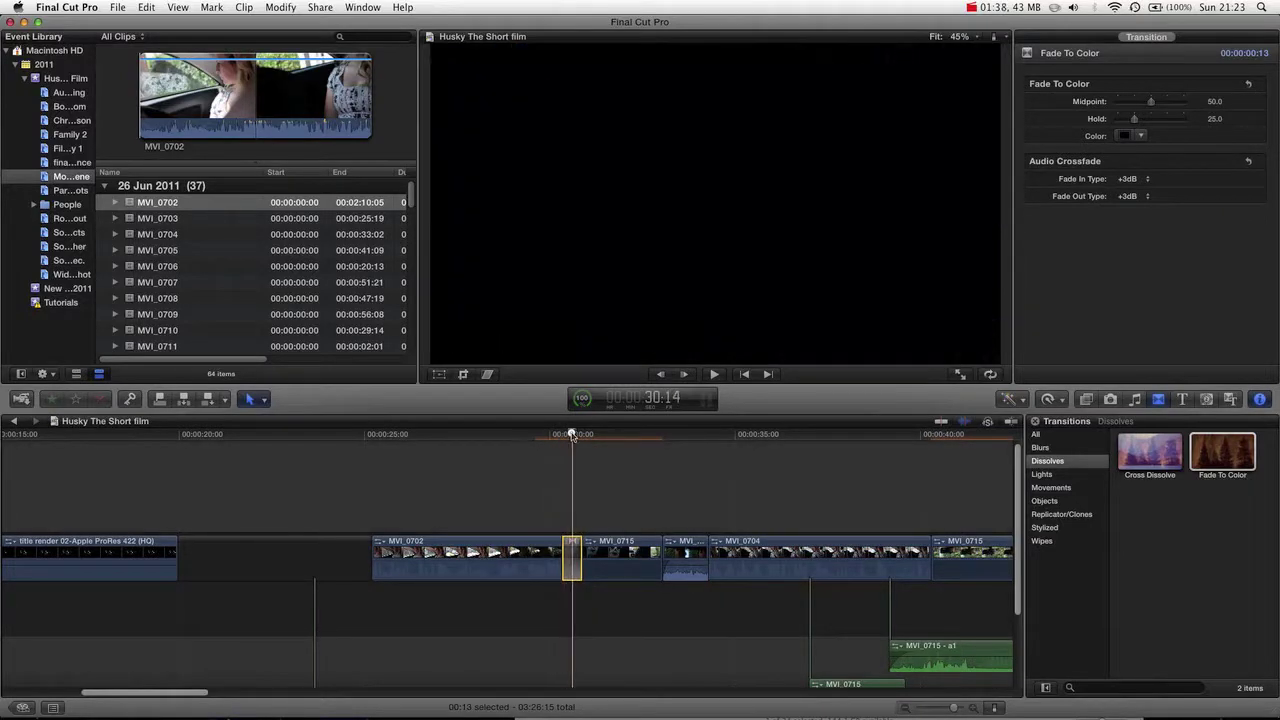
Step: Open the Fade To Color transition in the Precision Editor and try adjusting its length and edit point
double_click(569, 550)
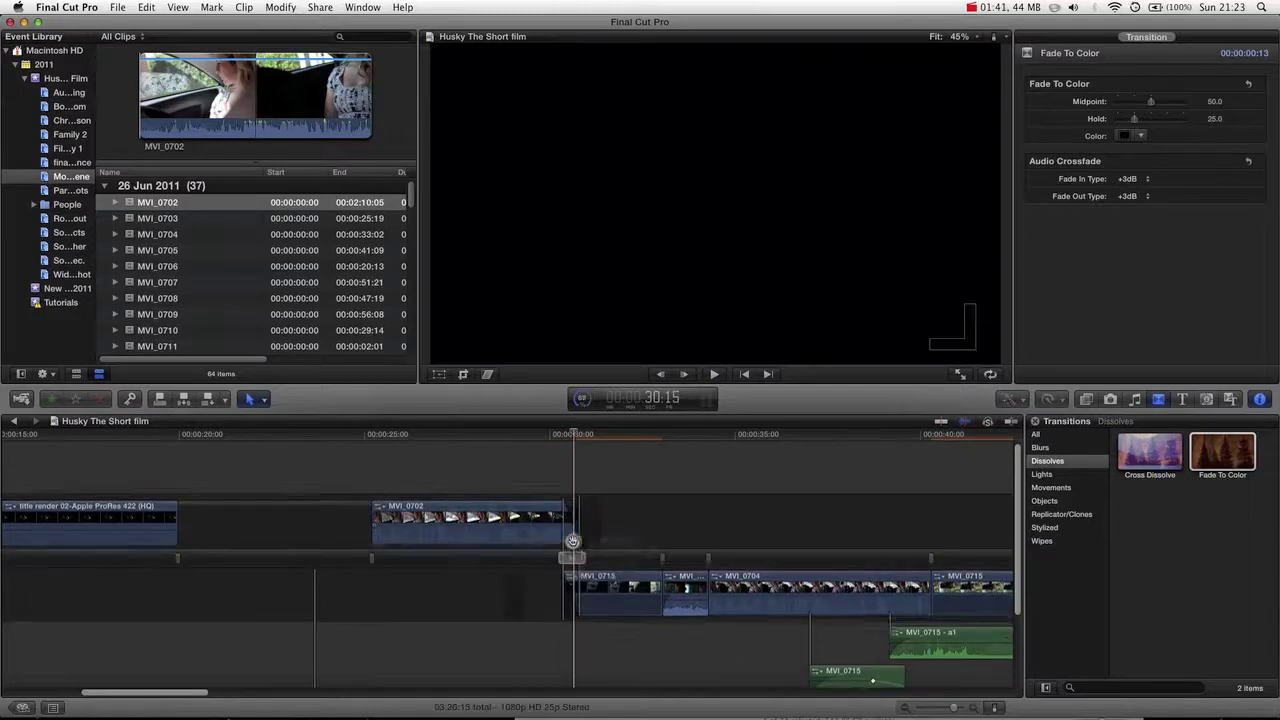
left_click_drag(563, 559, 592, 521)
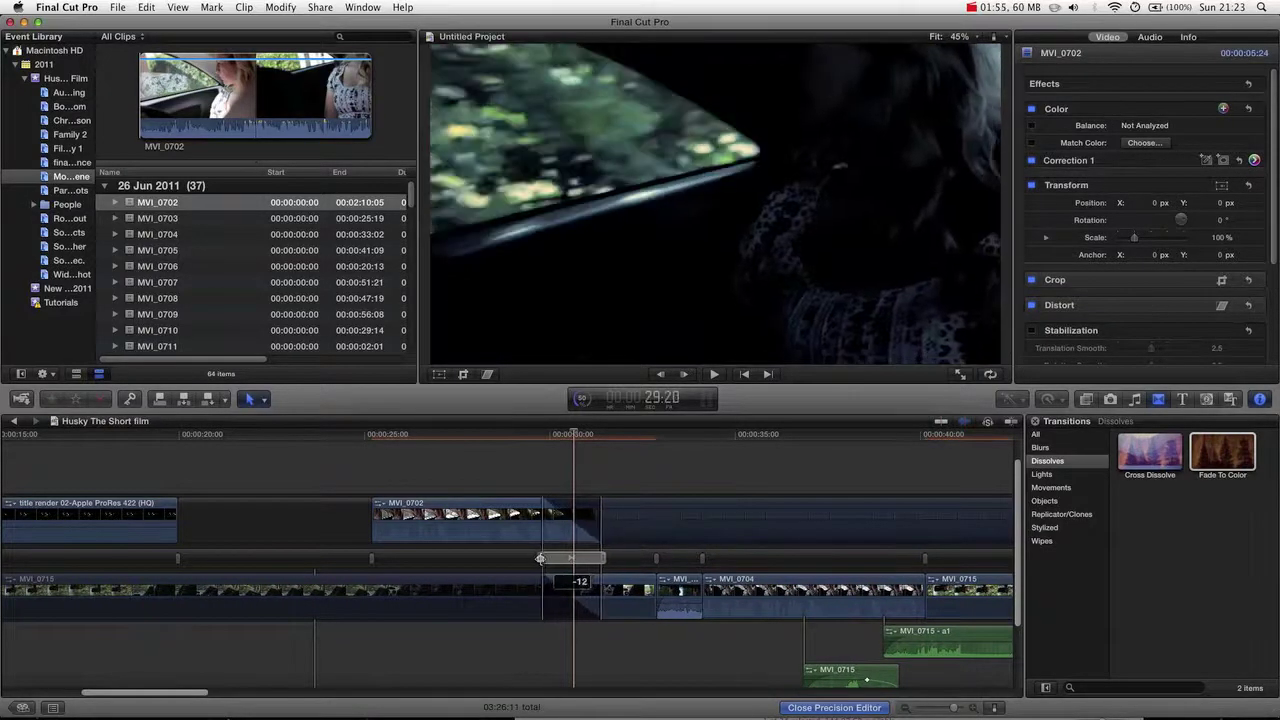
left_click(551, 560)
left_click_drag(551, 560, 598, 560)
Step: Undo the transition adjustments and close the Precision Editor
key("super+z")
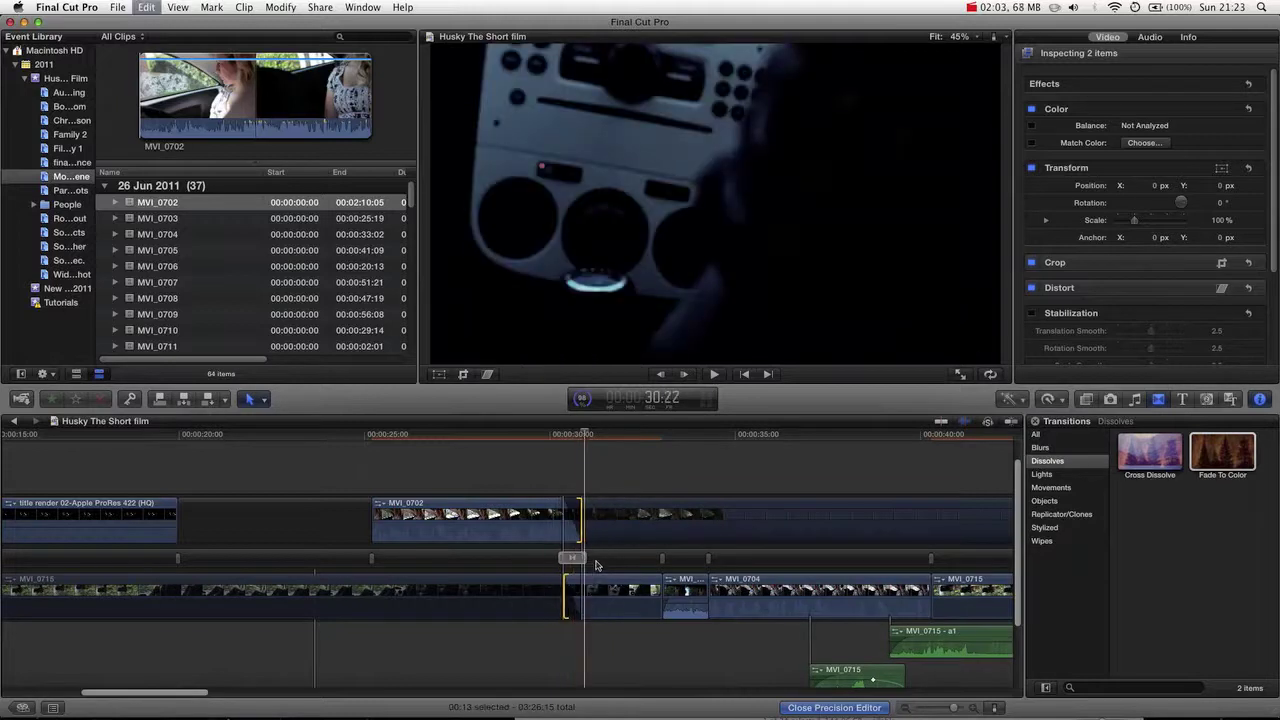
key("super+z")
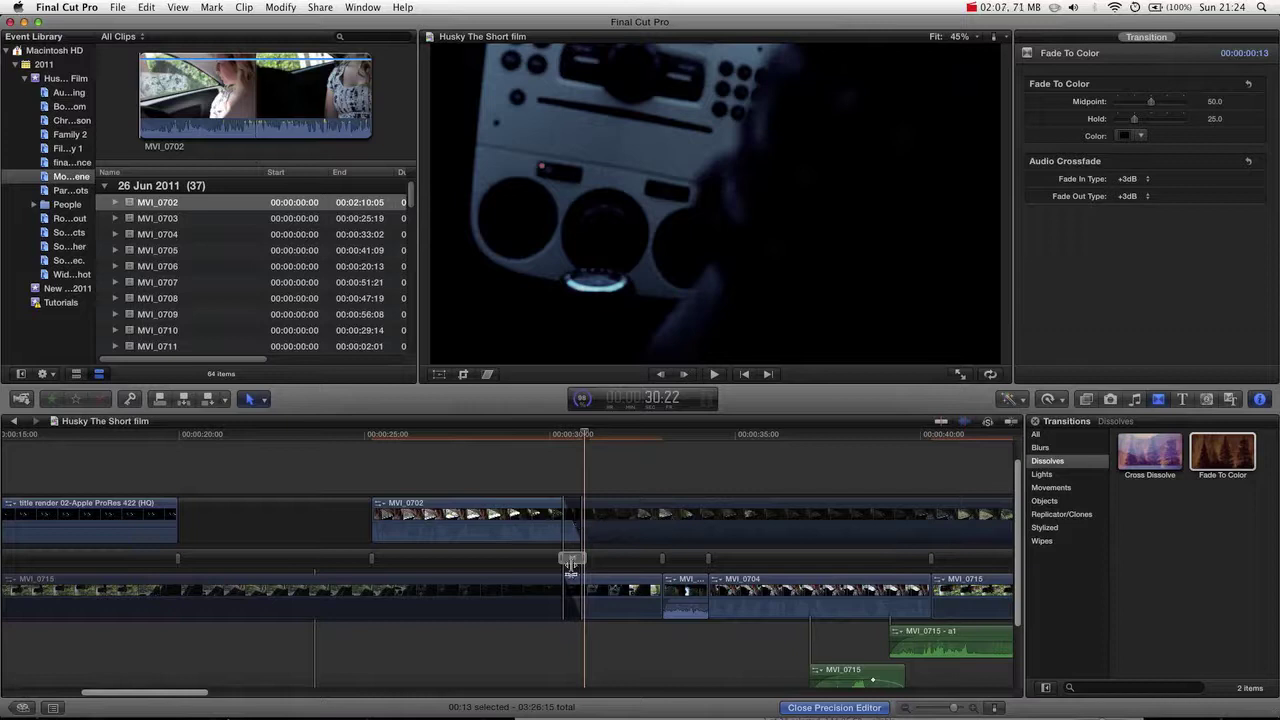
double_click(571, 563)
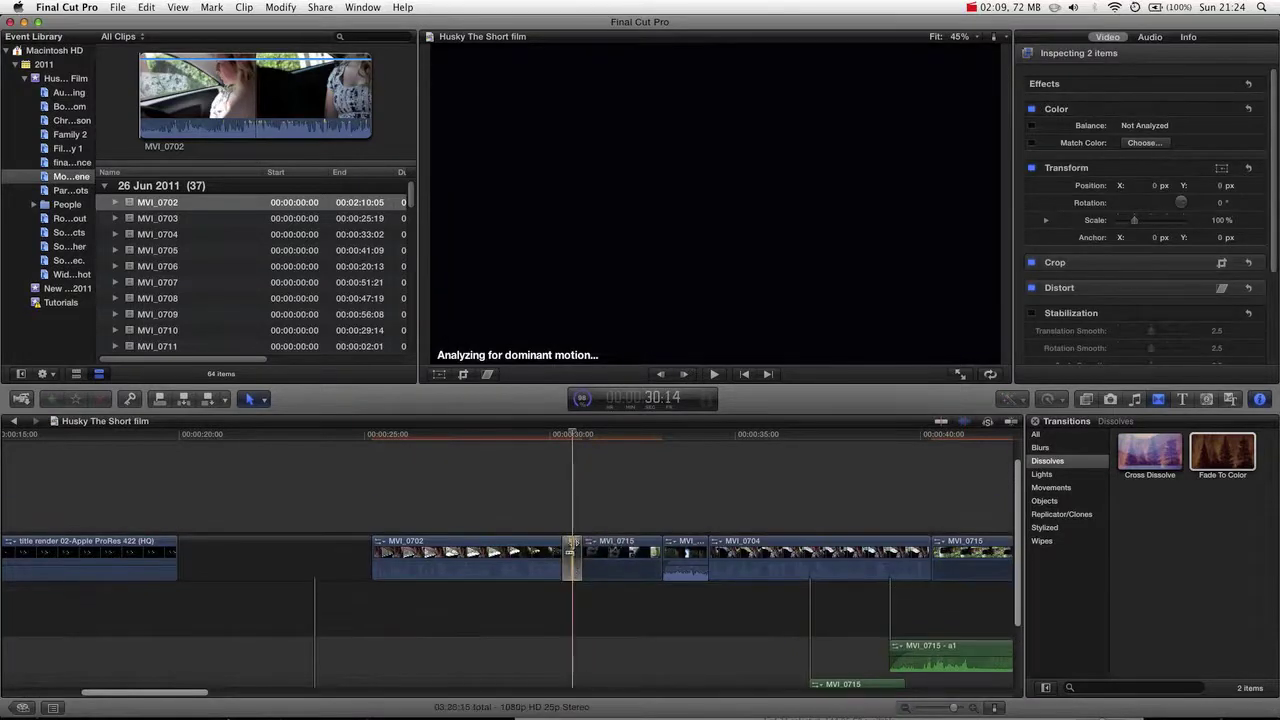
Step: Delete the Fade To Color transition between MVI_0702 and MVI_0715 and place the playhead at 29:23
left_click(572, 553)
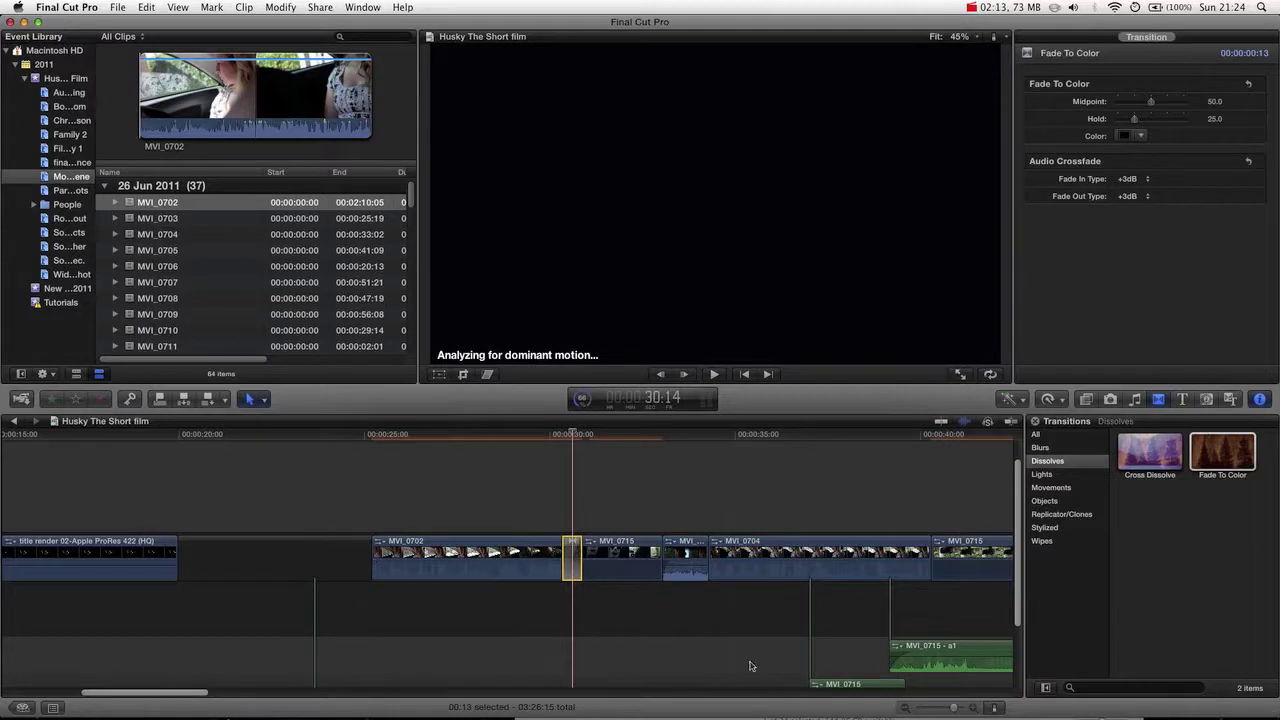
key("Delete")
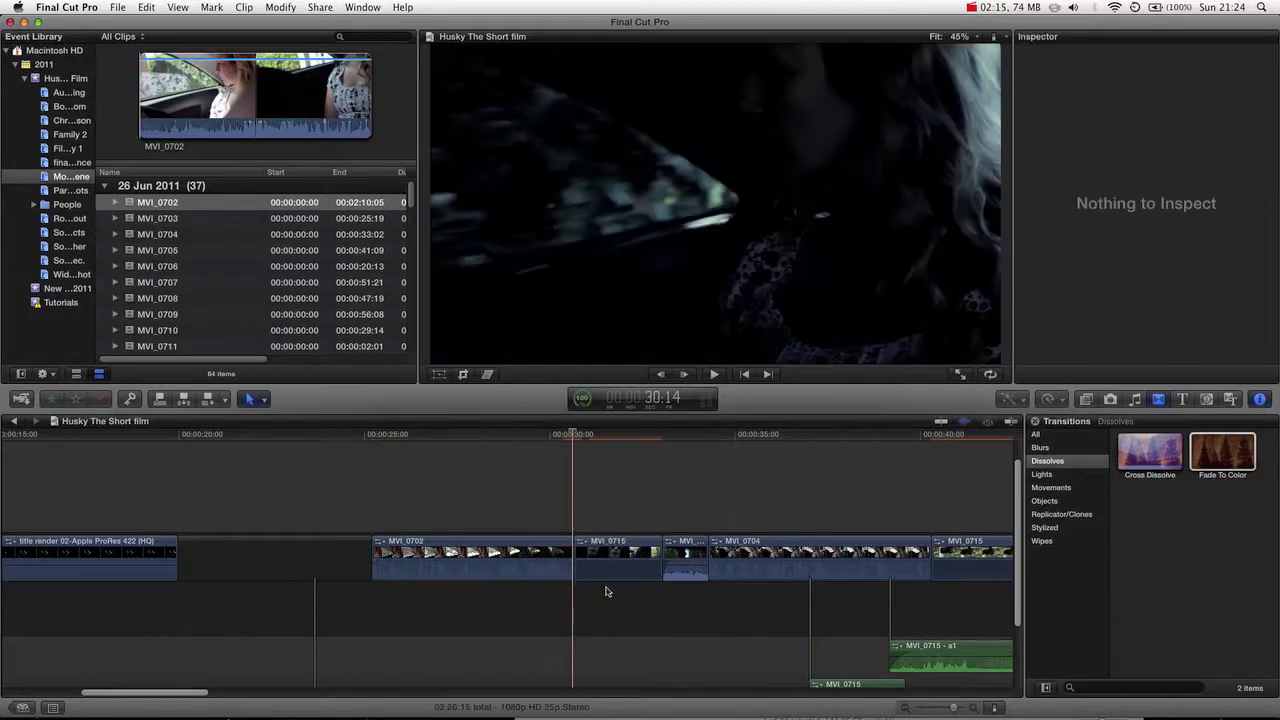
left_click(548, 434)
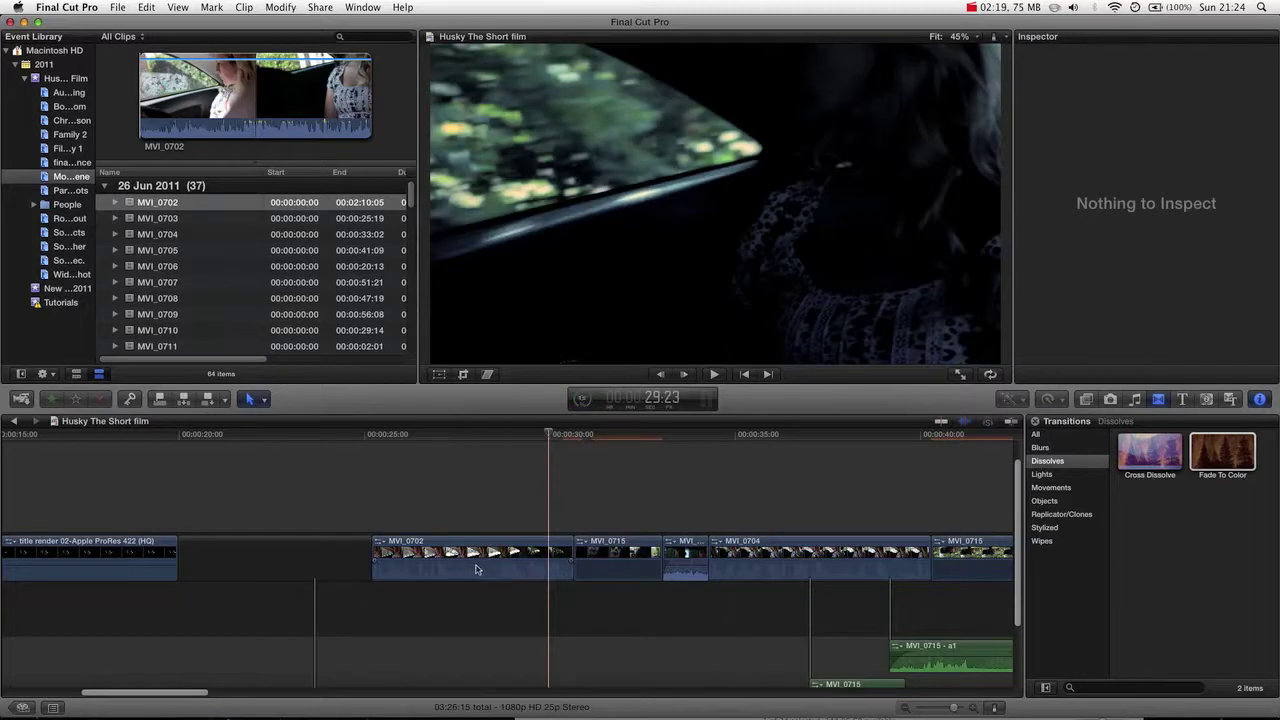
Step: Select MVI_0702, then add two volume keyframes to the short clip between MVI_0715 and MVI_0704, undoing the extra one
left_click(445, 569)
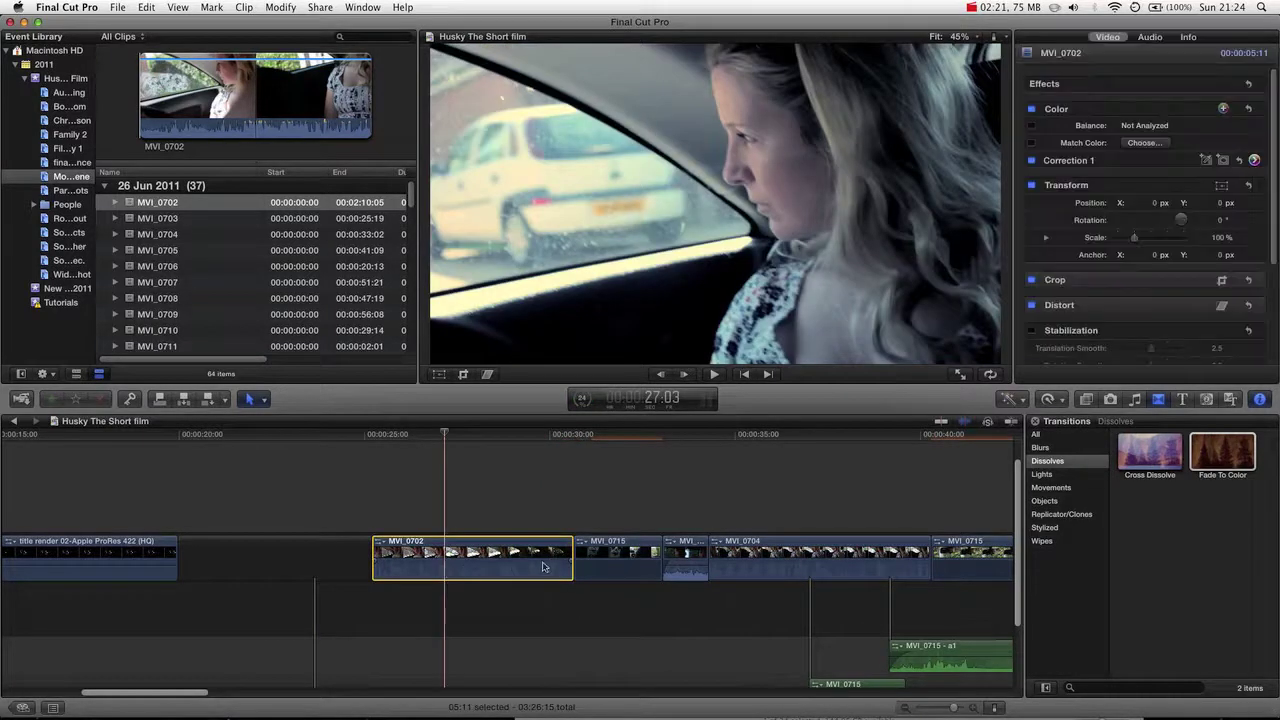
left_click(682, 569)
left_click(690, 567)
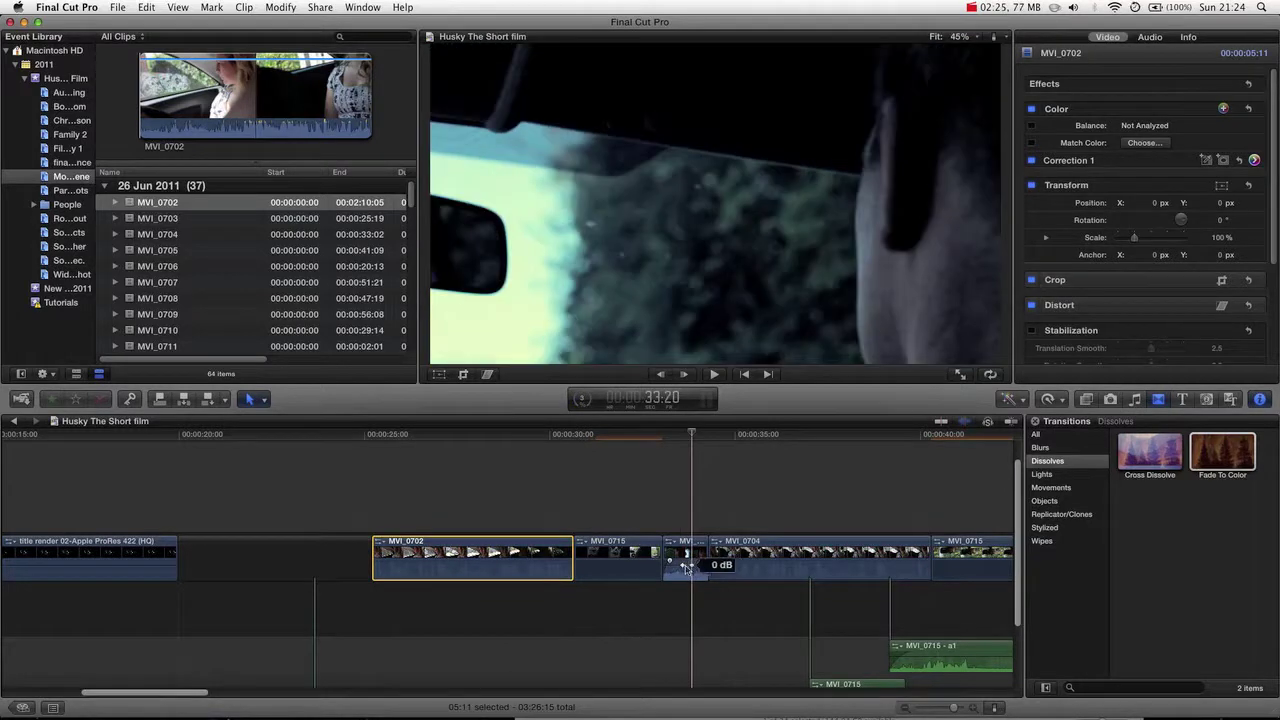
left_click(680, 570)
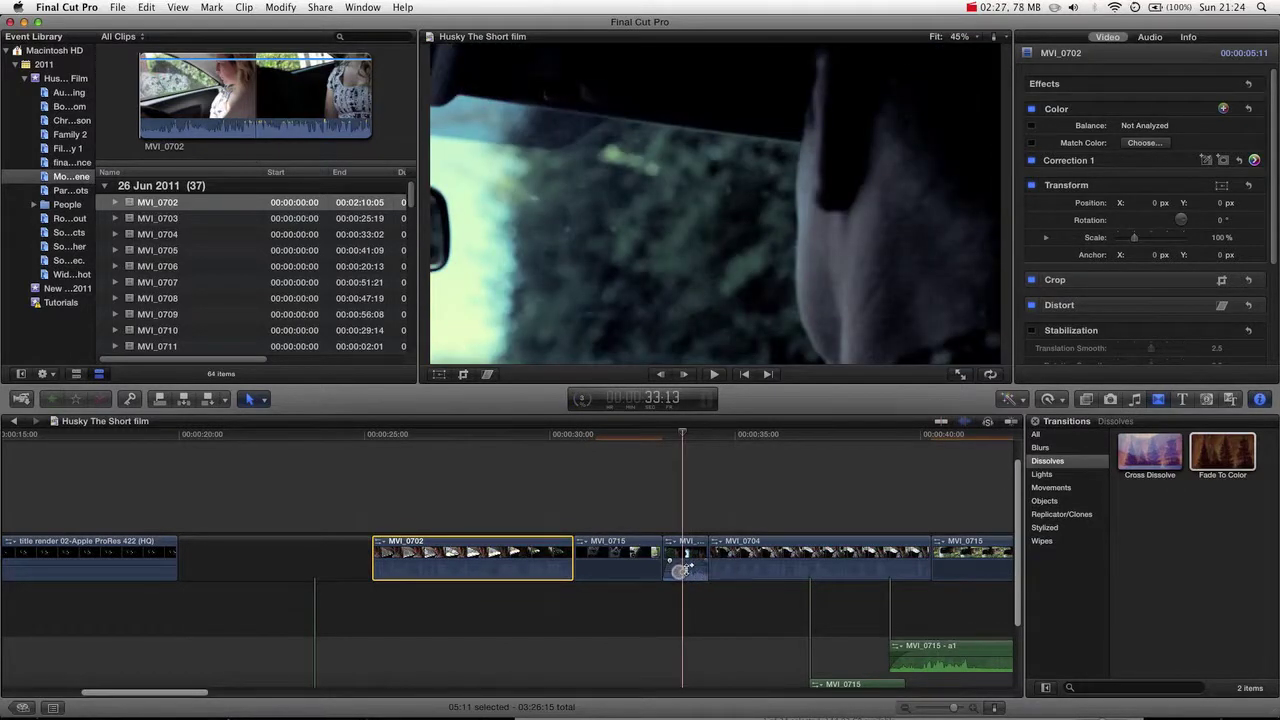
key("super+z")
left_click(674, 443)
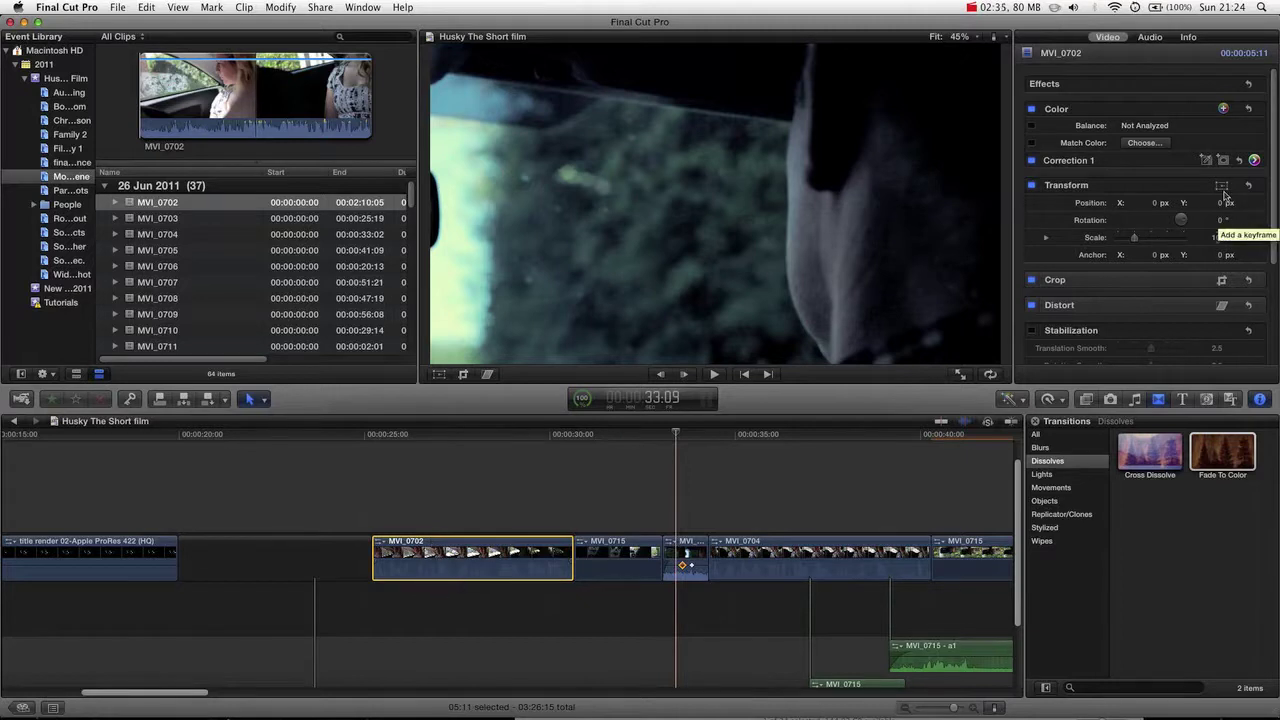
Step: Add an opacity keyframe to MVI_0702 at 29:14 and show the clip's video animation
scroll(1198, 349, "down", 5)
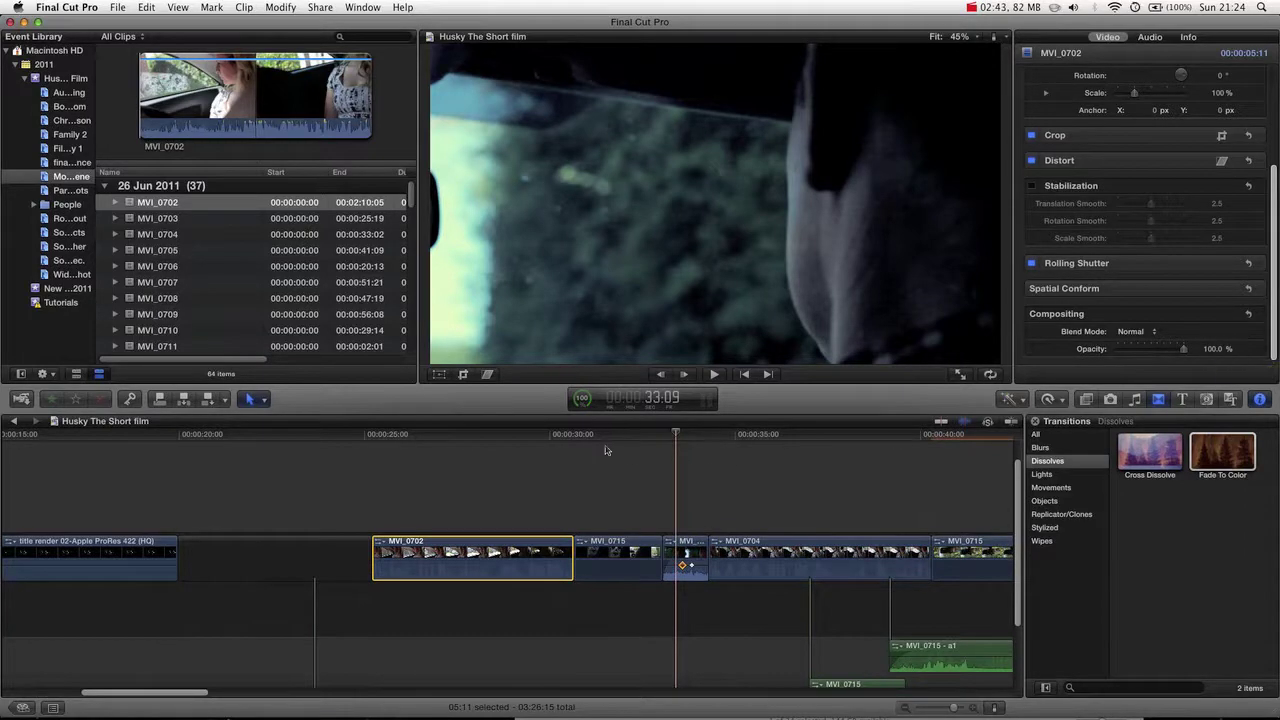
left_click(535, 437)
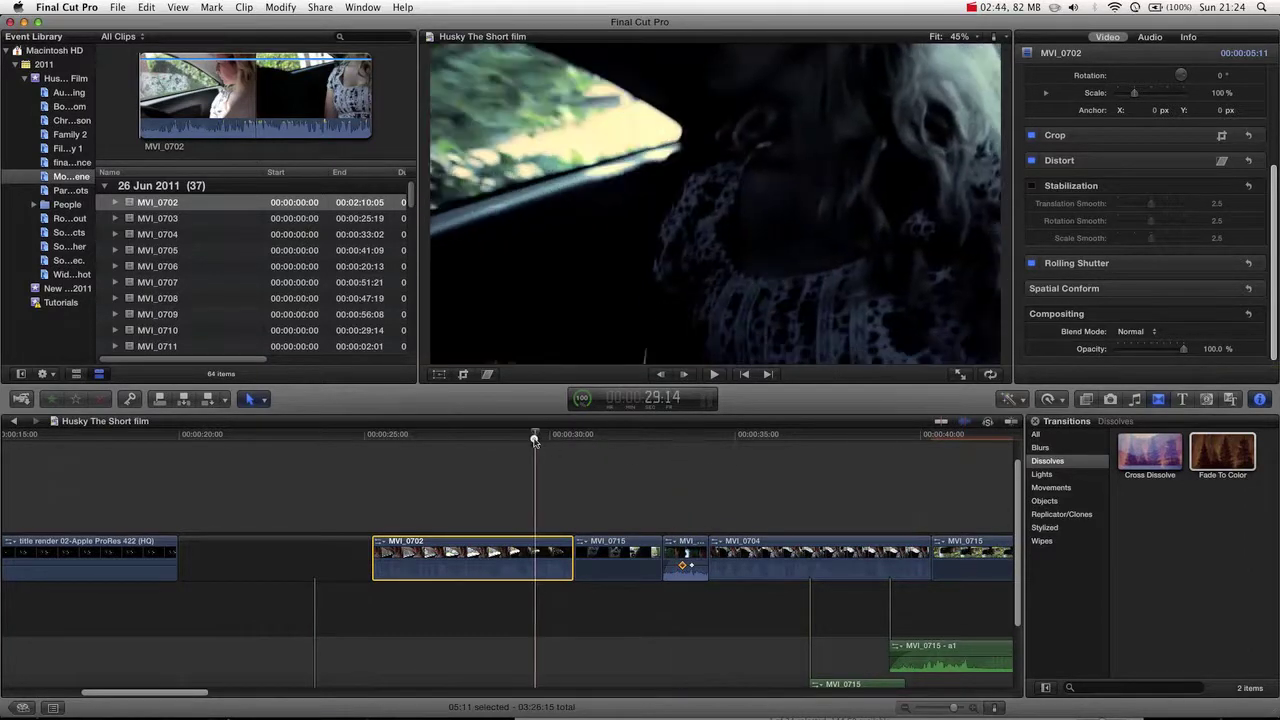
left_click(1248, 348)
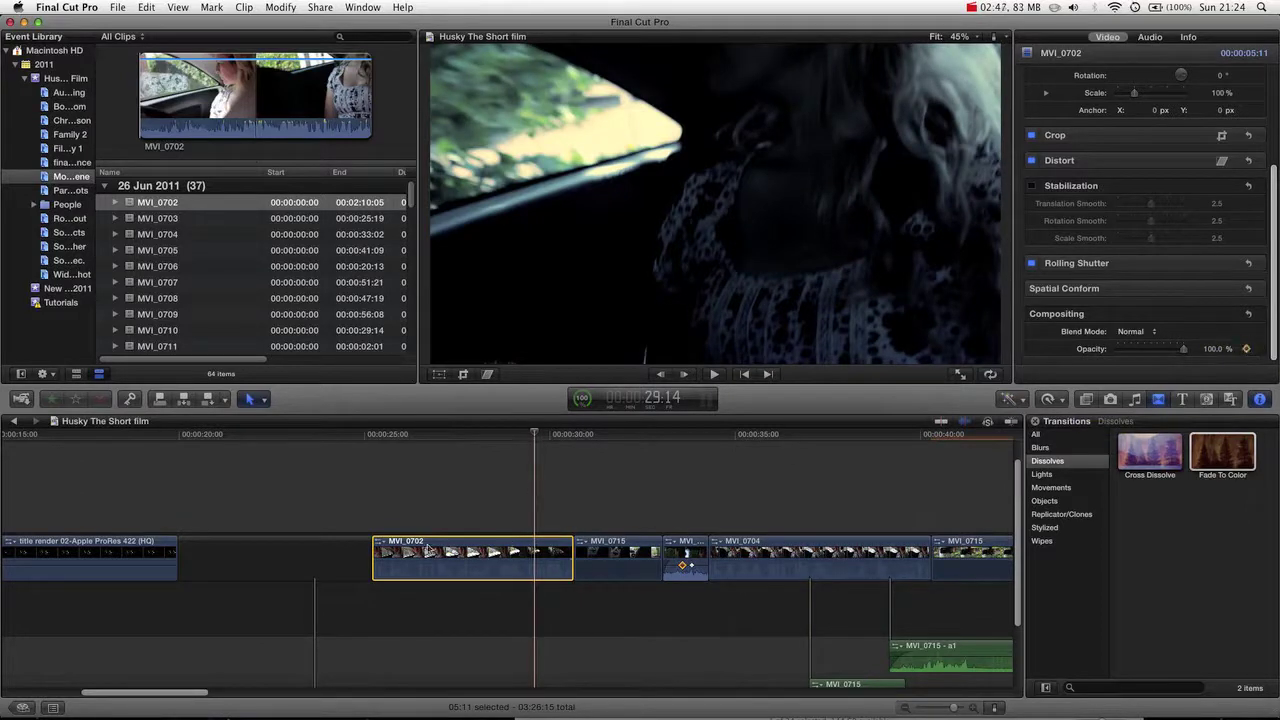
left_click(381, 546)
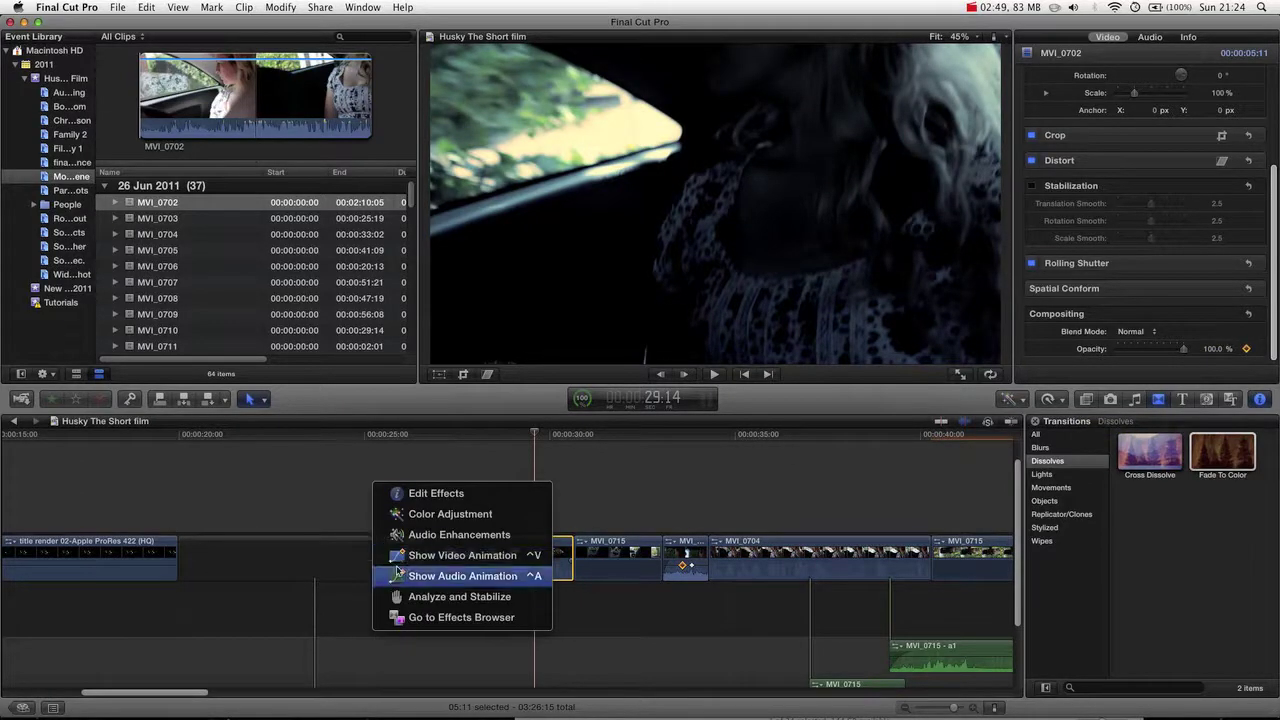
left_click(400, 556)
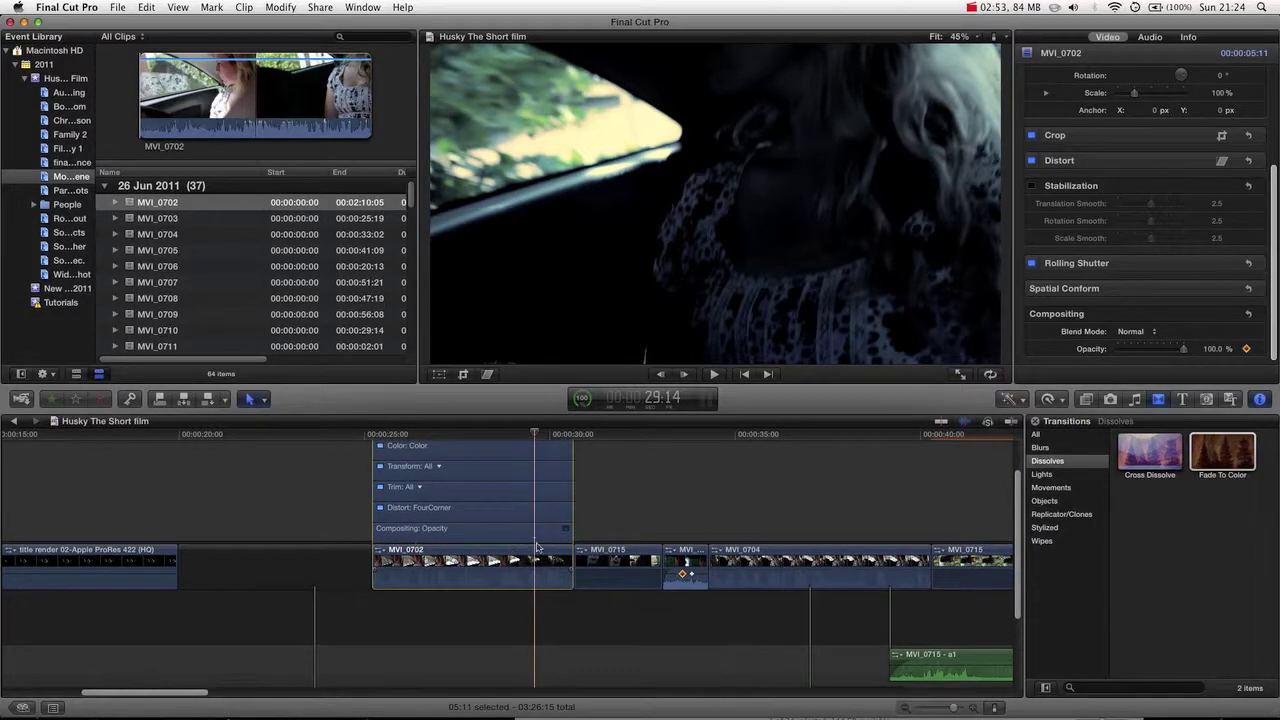
Step: Add four more opacity keyframes to MVI_0702, one at 28:14 and three close to the clip's start
left_click_drag(534, 437, 496, 437)
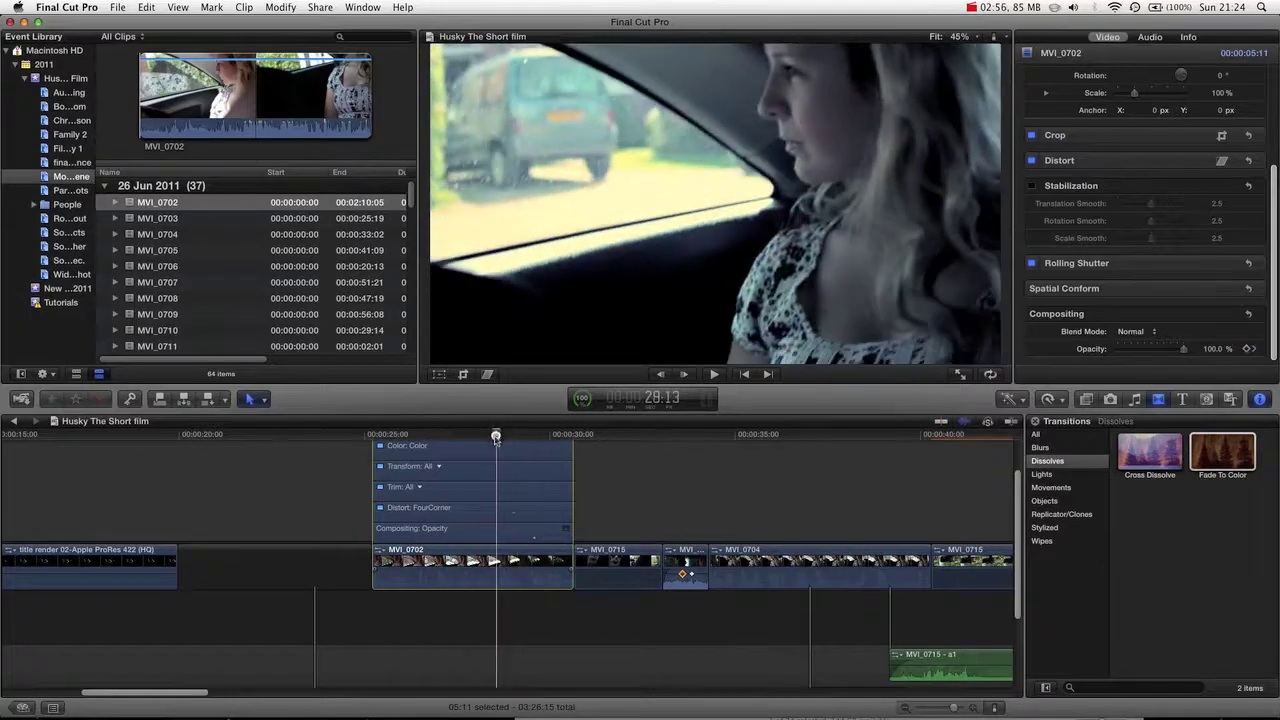
left_click(498, 542)
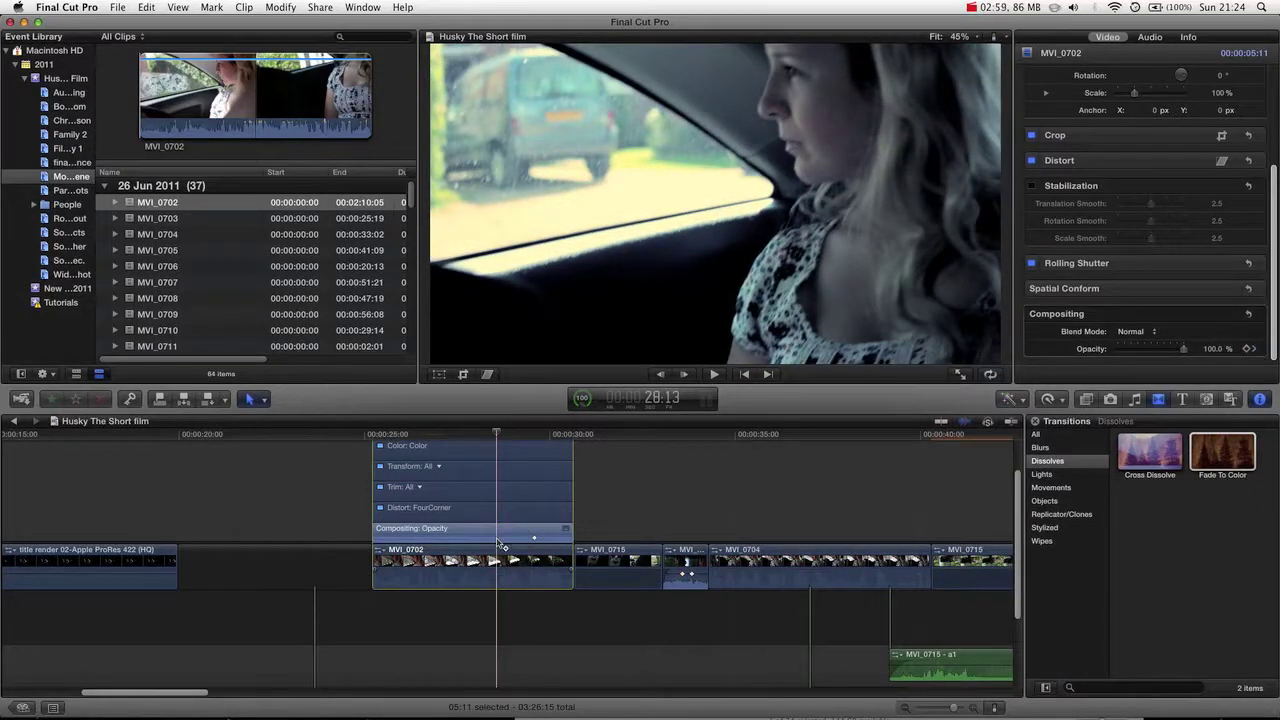
left_click(497, 538, "alt")
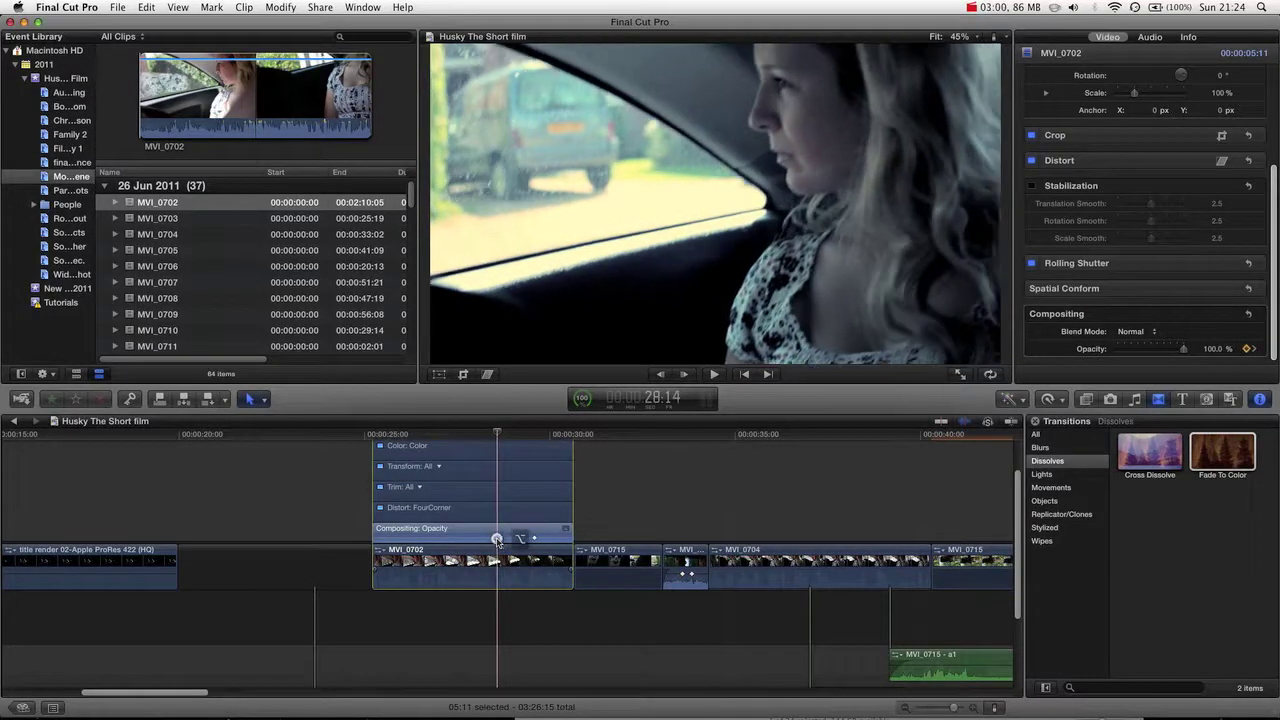
left_click(418, 538, "alt")
left_click(390, 538, "alt")
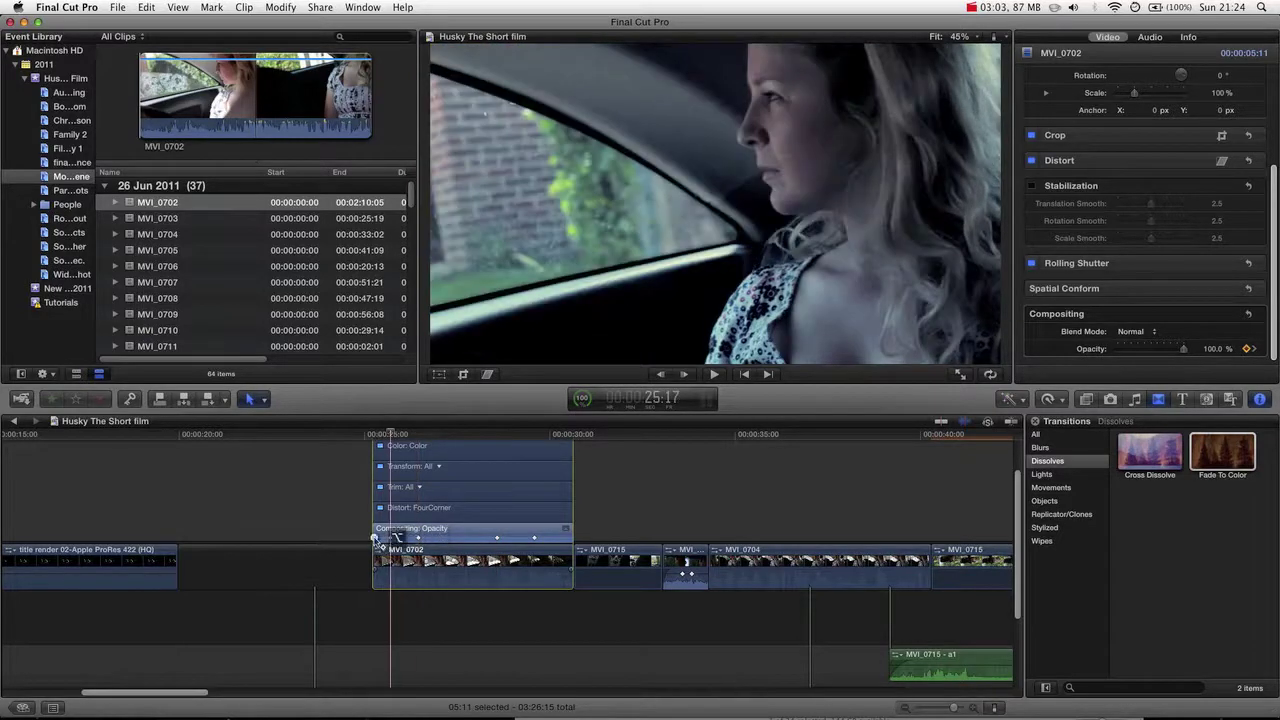
left_click(375, 538, "alt")
Step: Lower the opacity keyframe of MVI_0702 at 26:09 to 34.5% and move the playhead to 28:12
left_click_drag(390, 537, 416, 540)
left_click(419, 540)
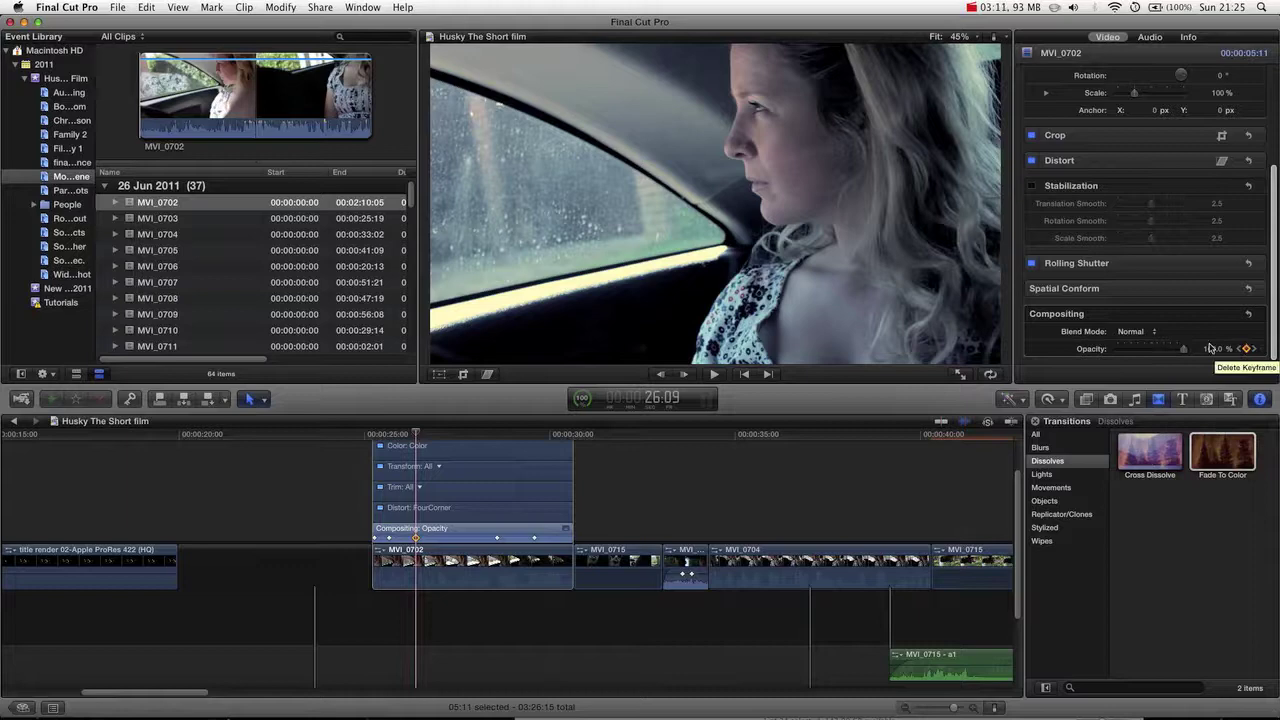
left_click_drag(1183, 348, 1139, 349)
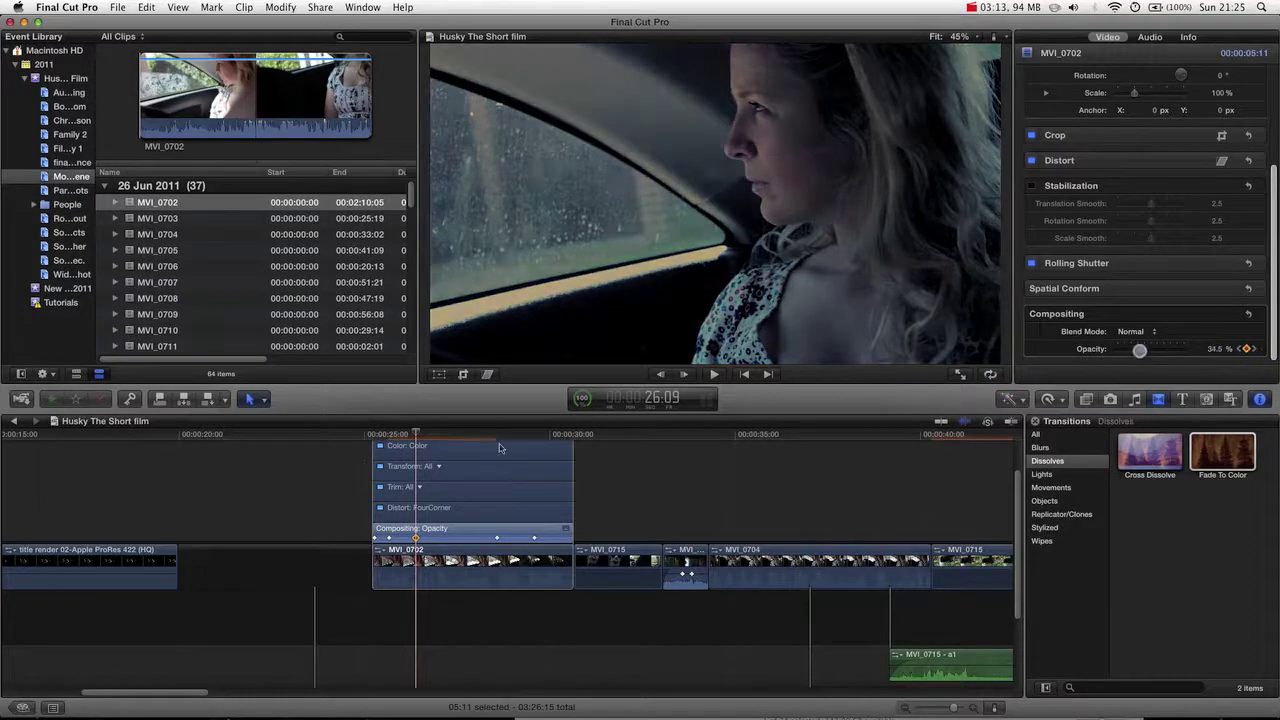
left_click(494, 438)
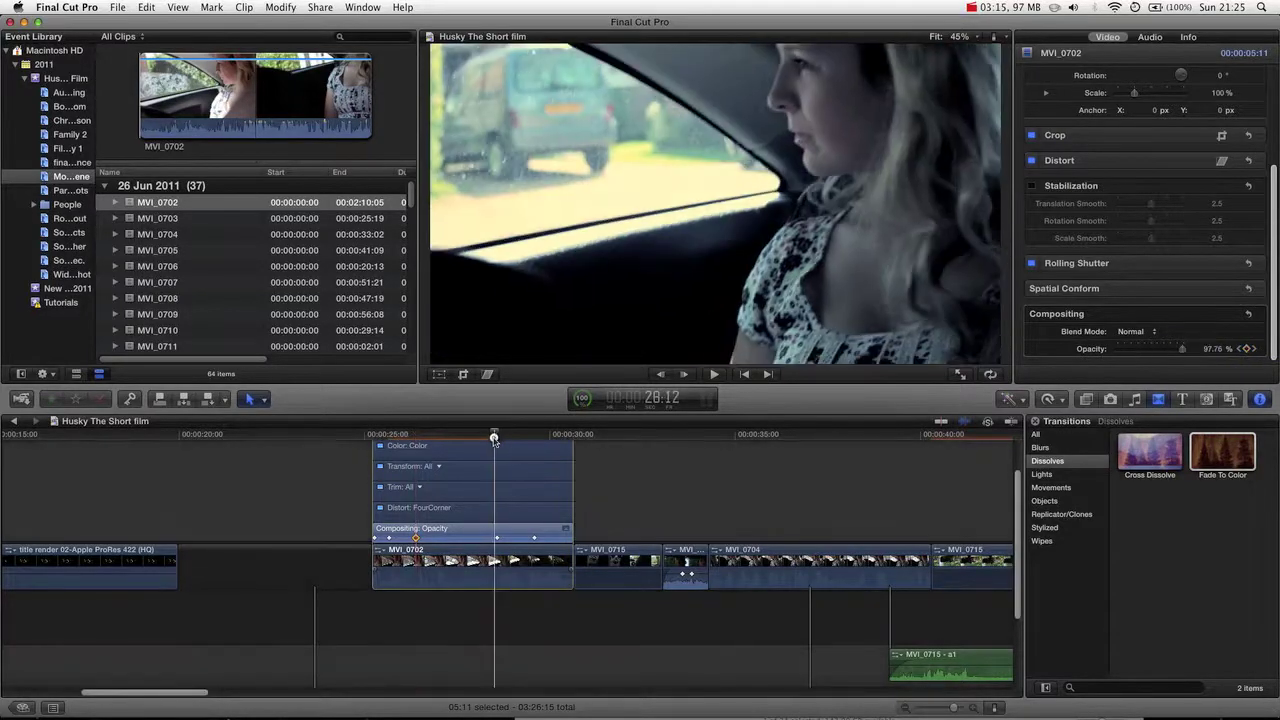
Step: Expand MVI_0702's opacity graph, move the 28:14 keyframe earlier and lower, and set the 29:14 keyframe to 97%
left_click(567, 531)
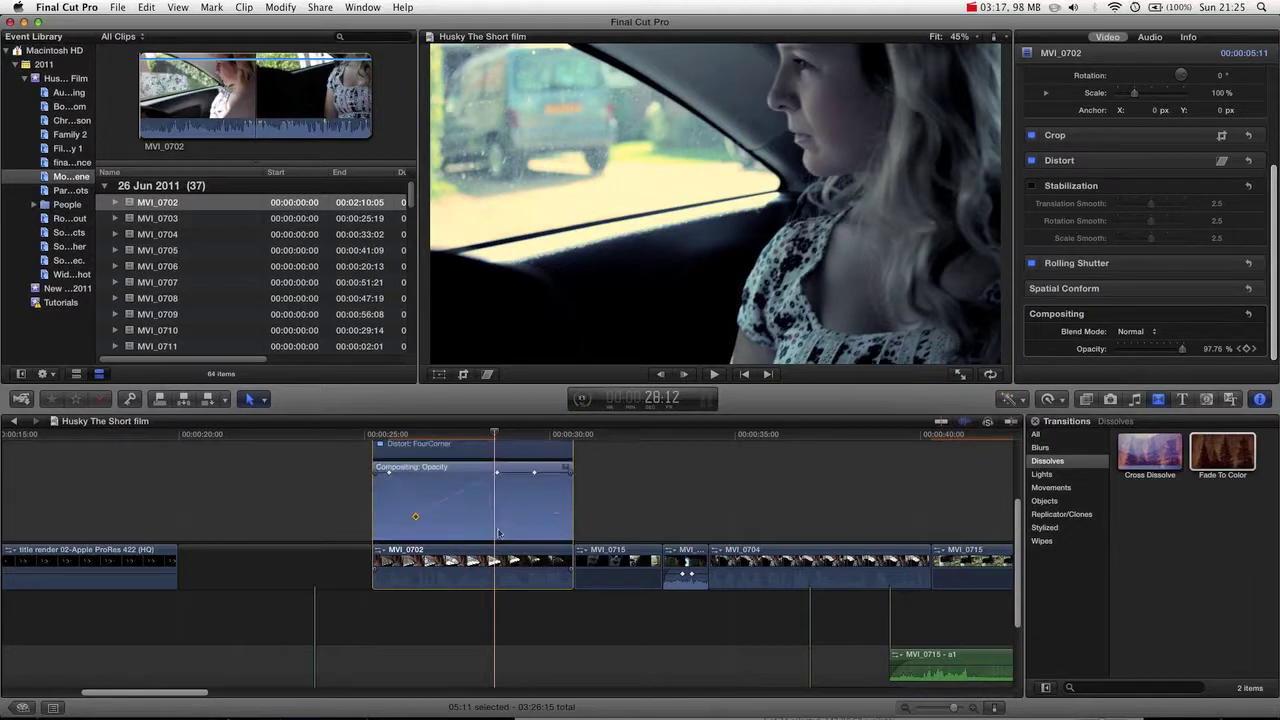
left_click(498, 474, "alt")
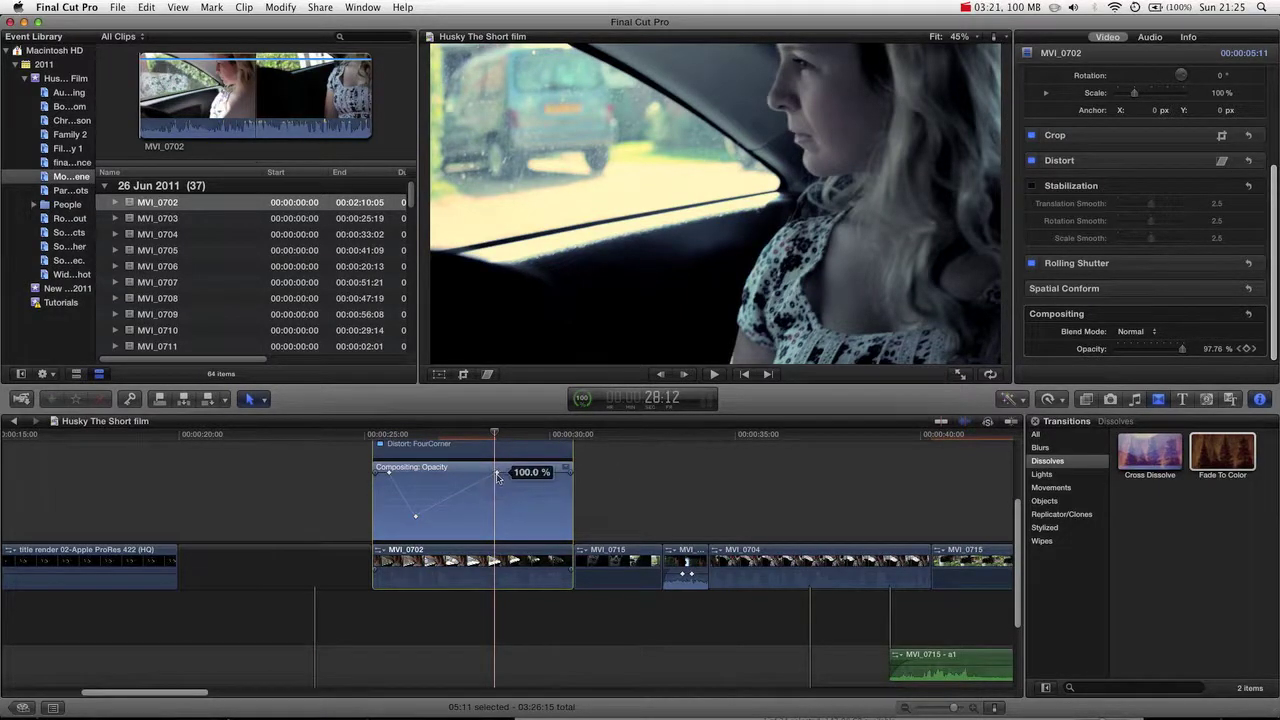
left_click_drag(497, 492, 534, 473)
left_click(532, 489, "alt")
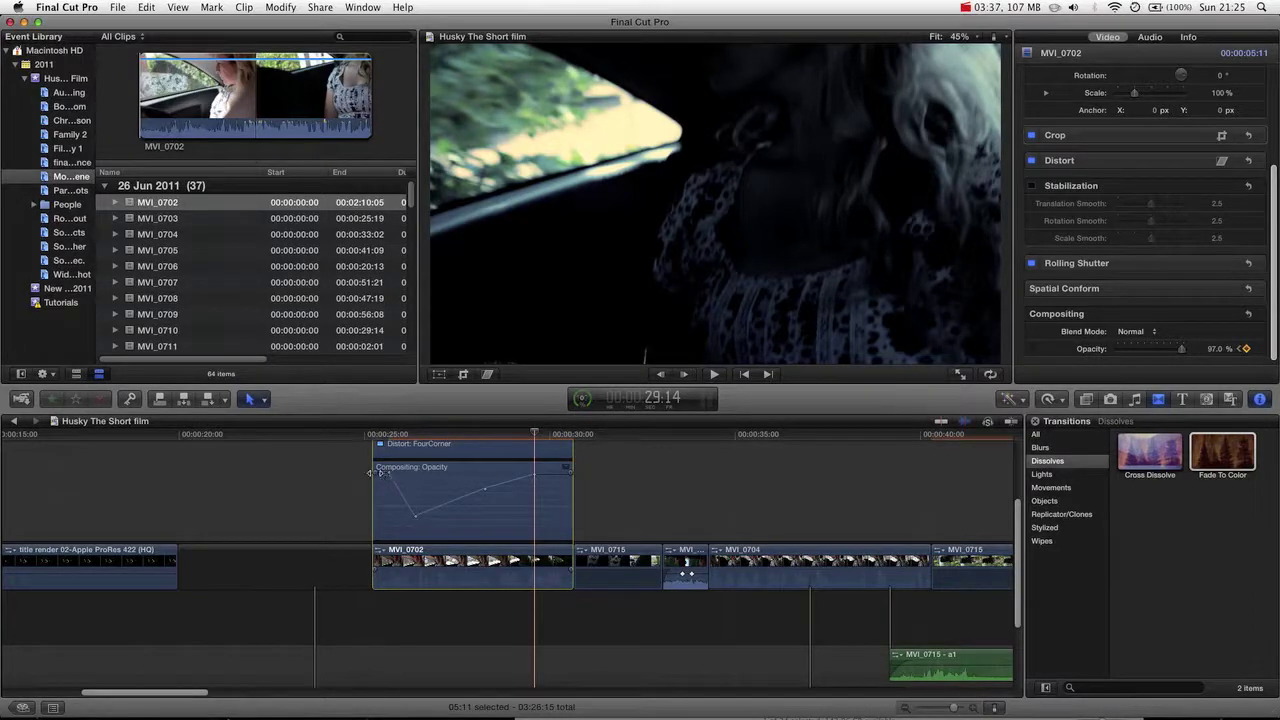
Step: Add an opacity fade-in at the start of MVI_0702 and a fade-out from 29:14, and close the video animation
left_click_drag(375, 473, 425, 475)
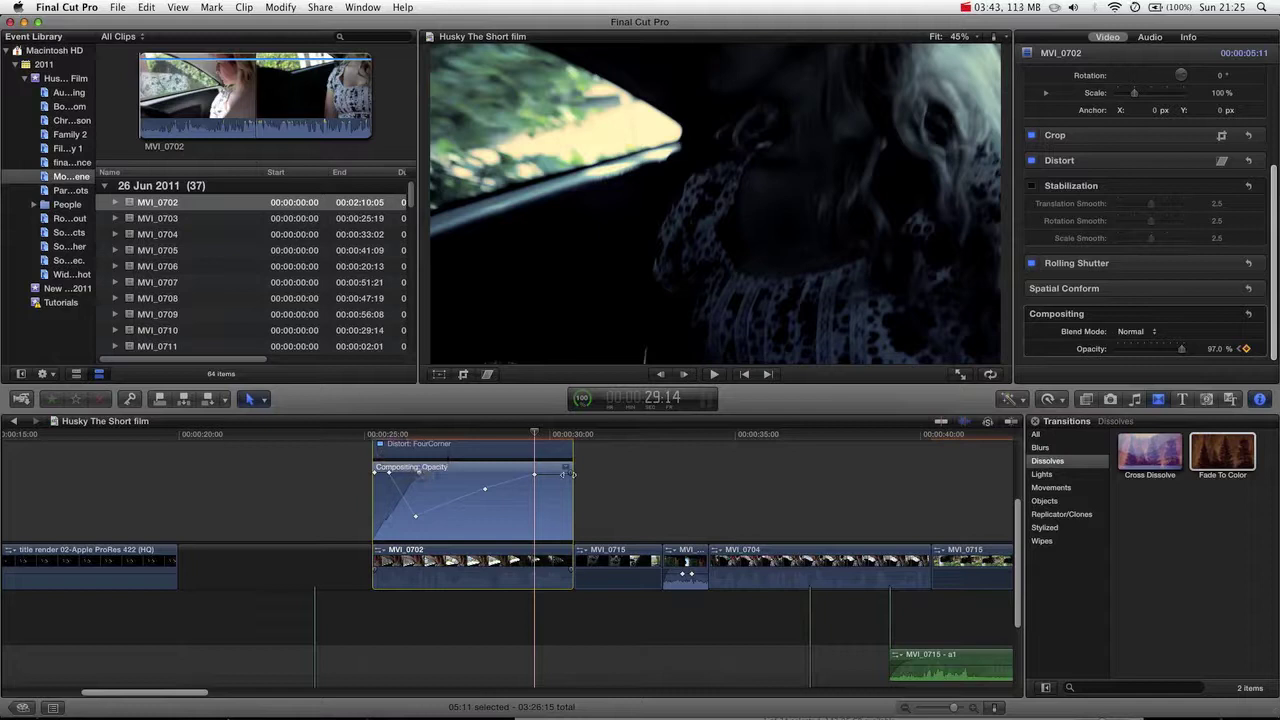
left_click_drag(569, 474, 533, 473)
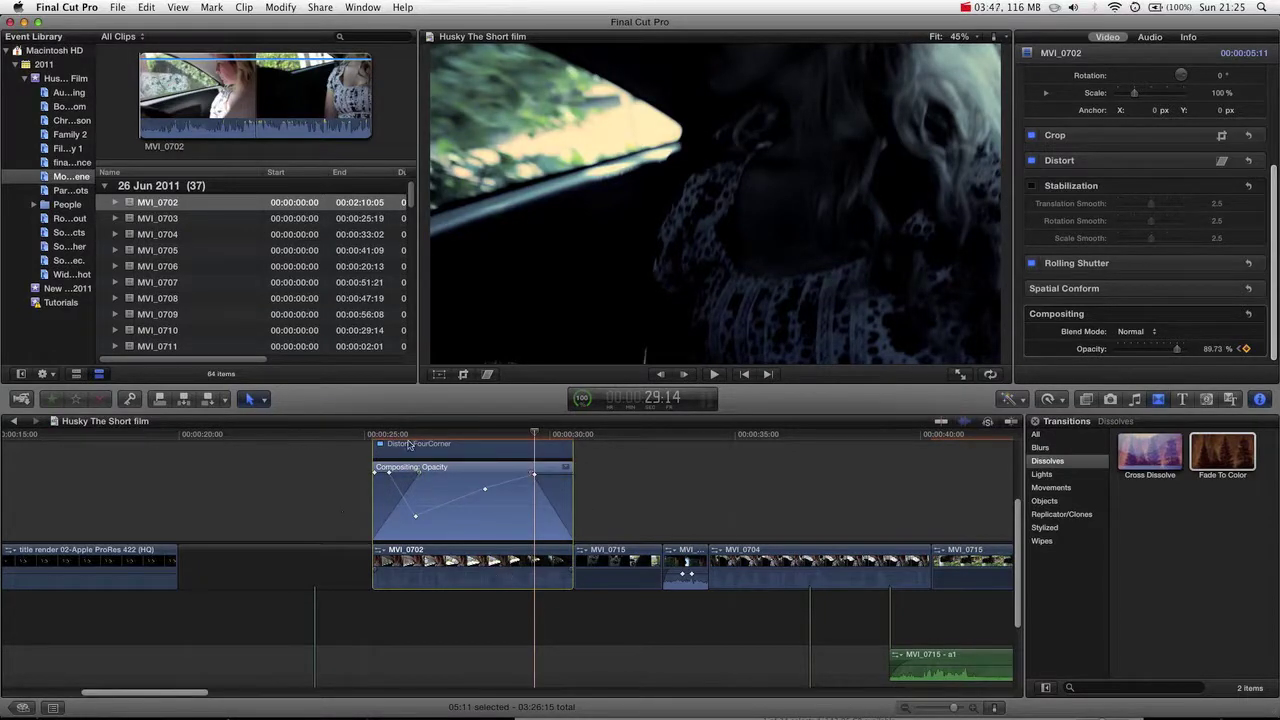
mouse_move(379, 476)
scroll(425, 477, "up", 5)
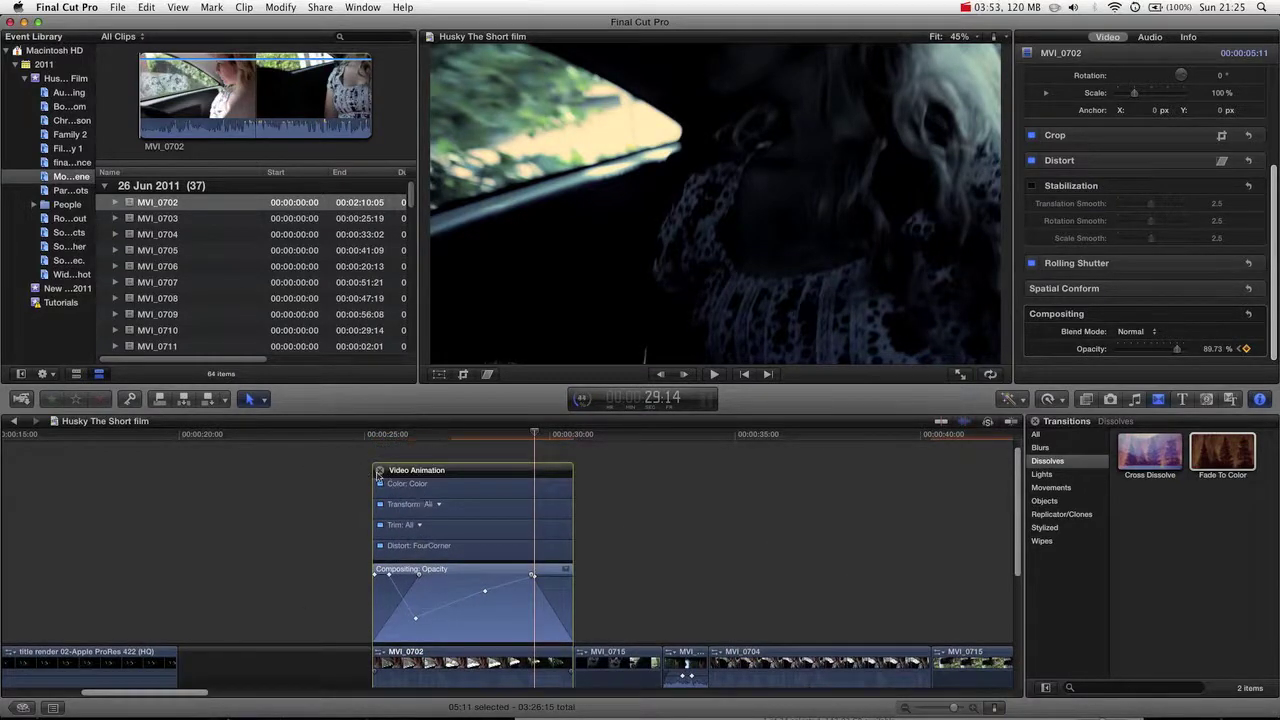
left_click(379, 470)
Step: Try to add a Cross Dissolve to MVI_0702 and scrub to the end of the clip at 30:16
right_click(569, 657)
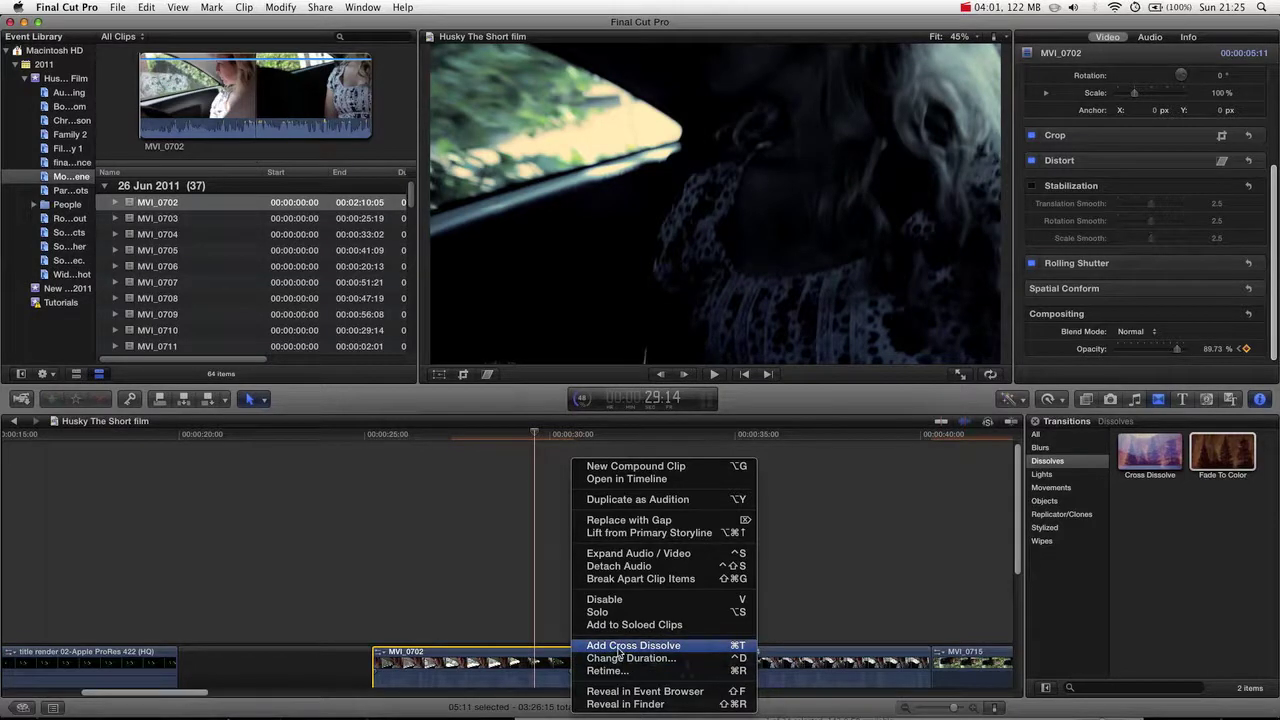
left_click(618, 648)
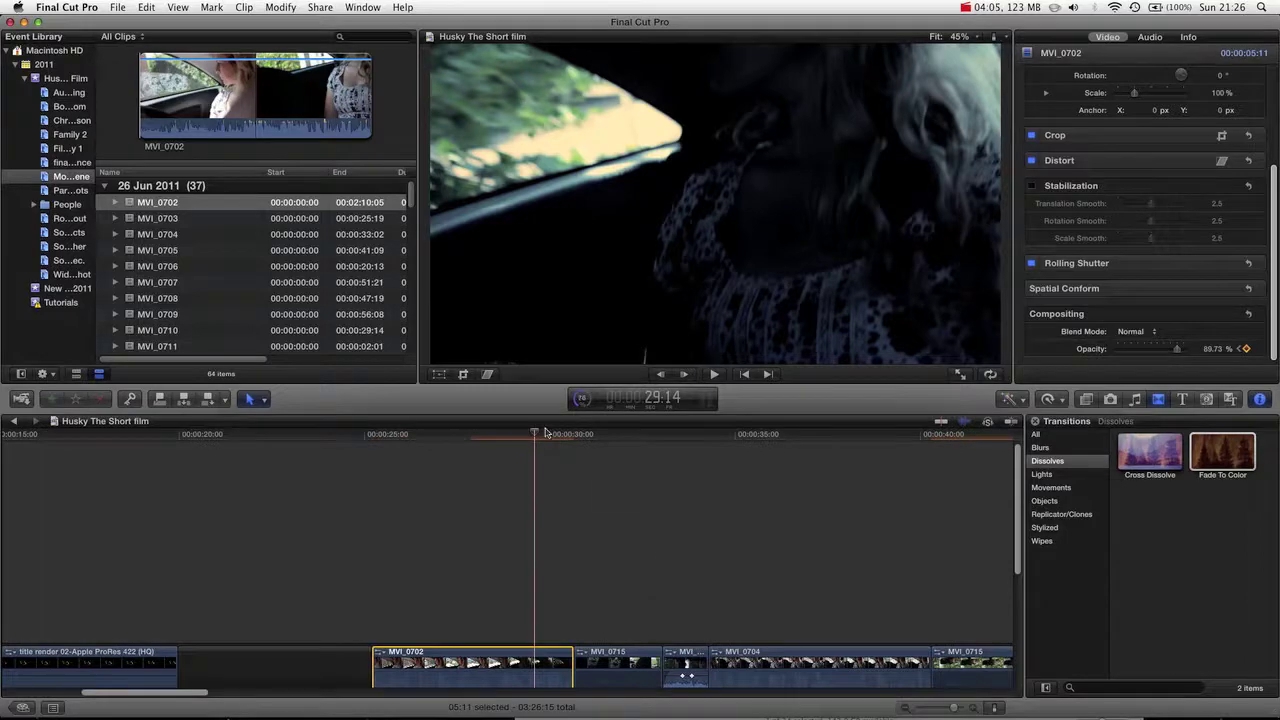
left_click_drag(478, 433, 573, 466)
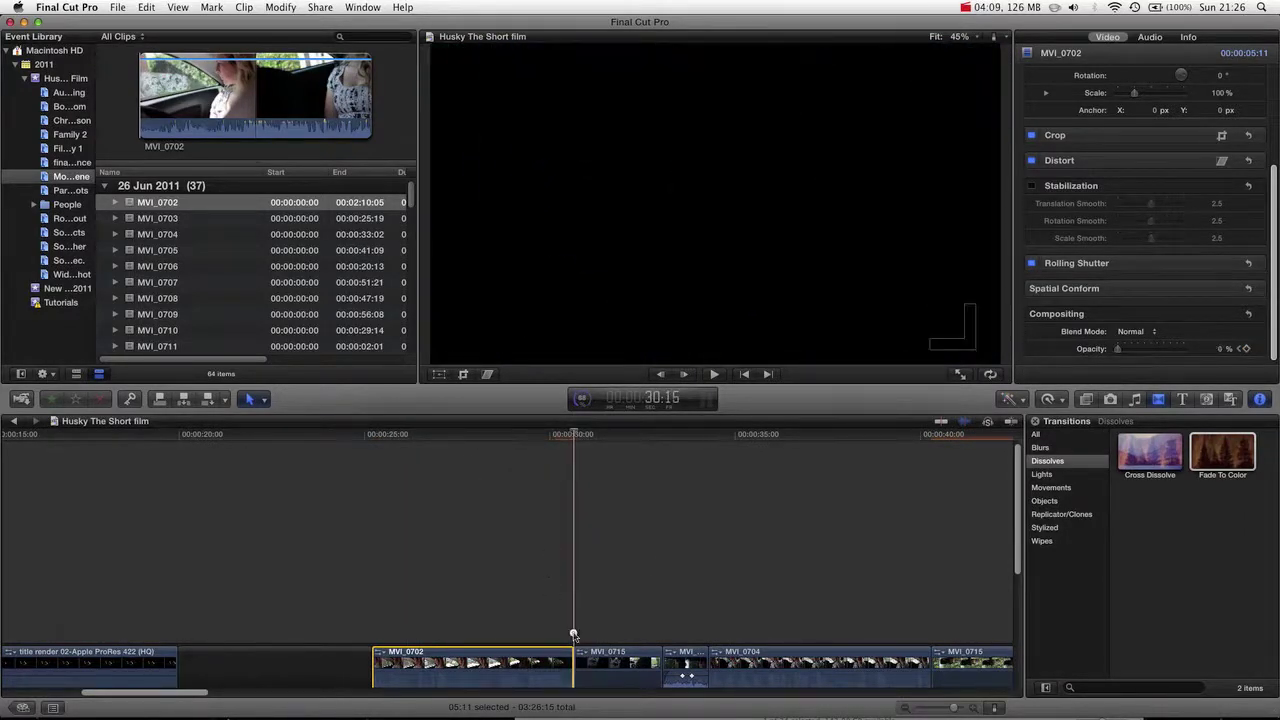
Step: Apply Cross Dissolves to MVI_0702 and the adjacent MVI_0715 together, and undo them
left_click_drag(573, 635, 597, 671)
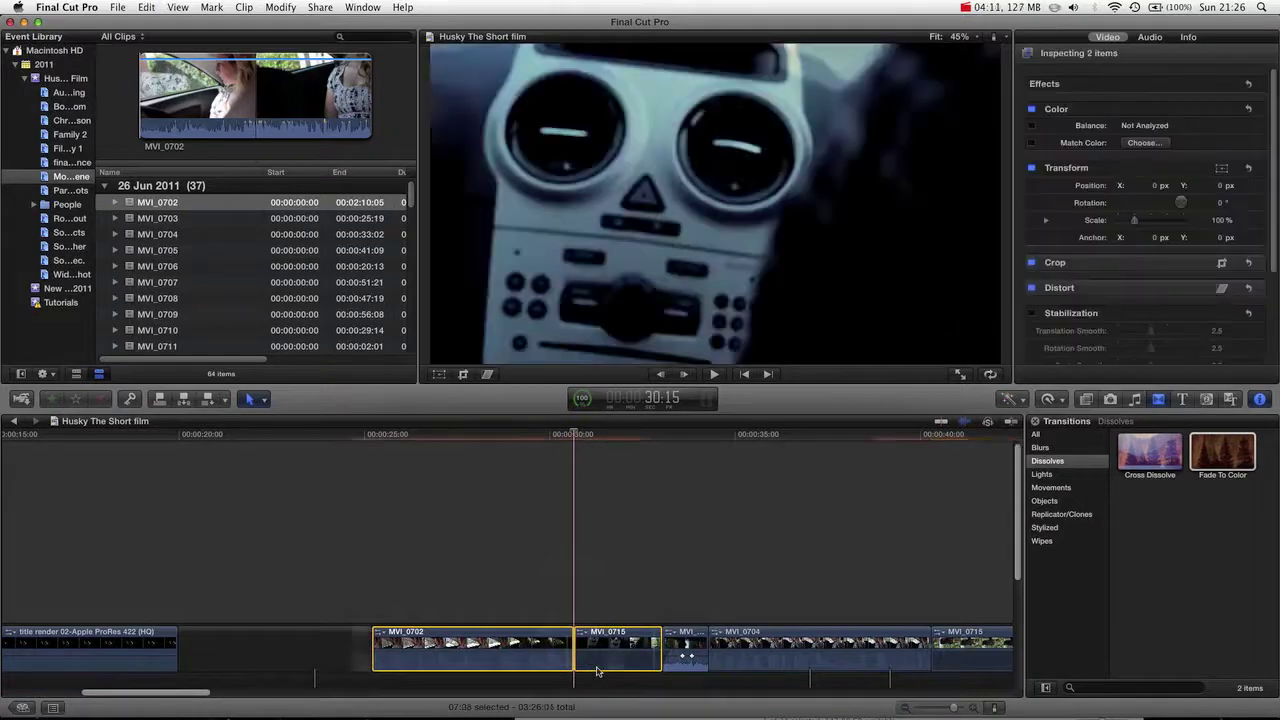
key("super+t")
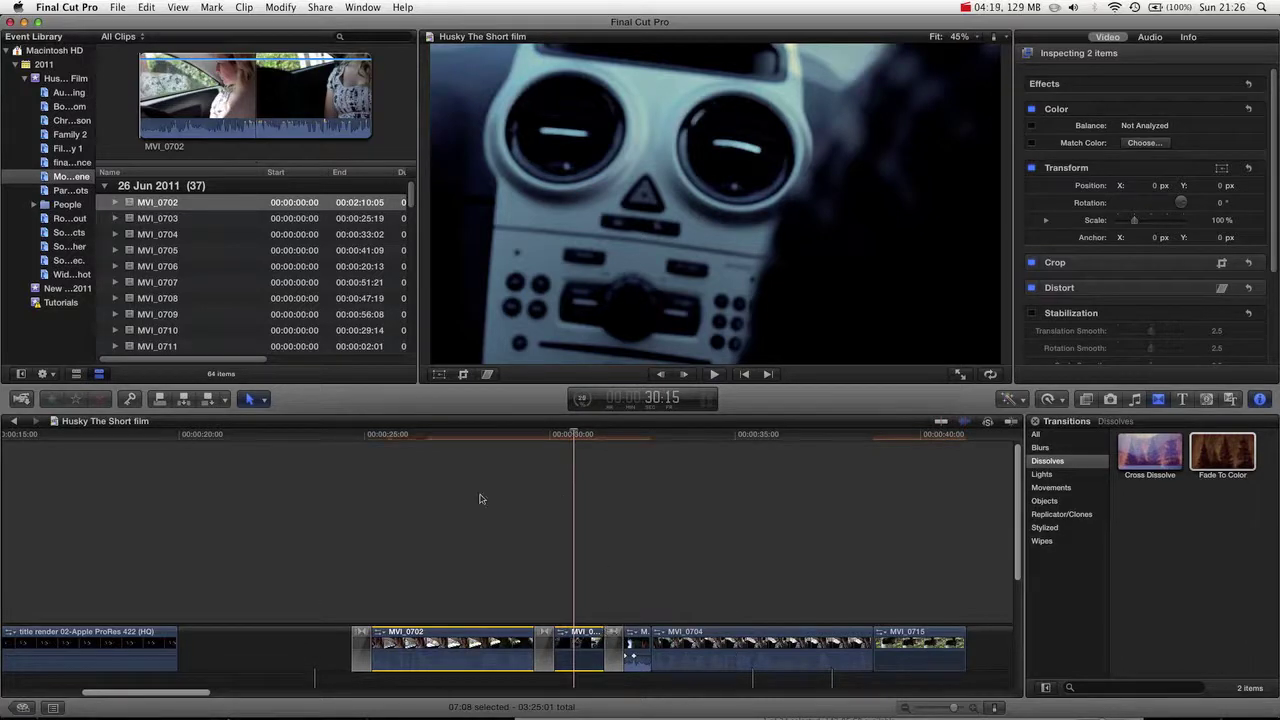
left_click_drag(286, 506, 746, 539)
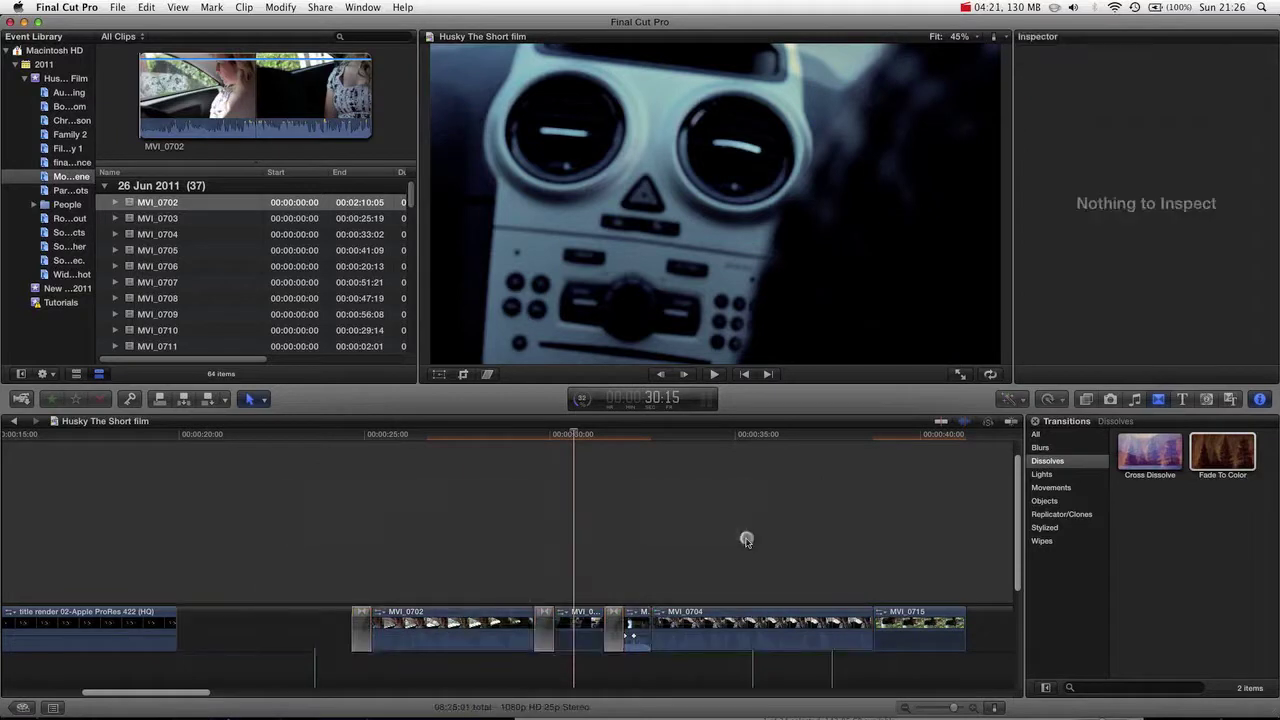
key("super+z")
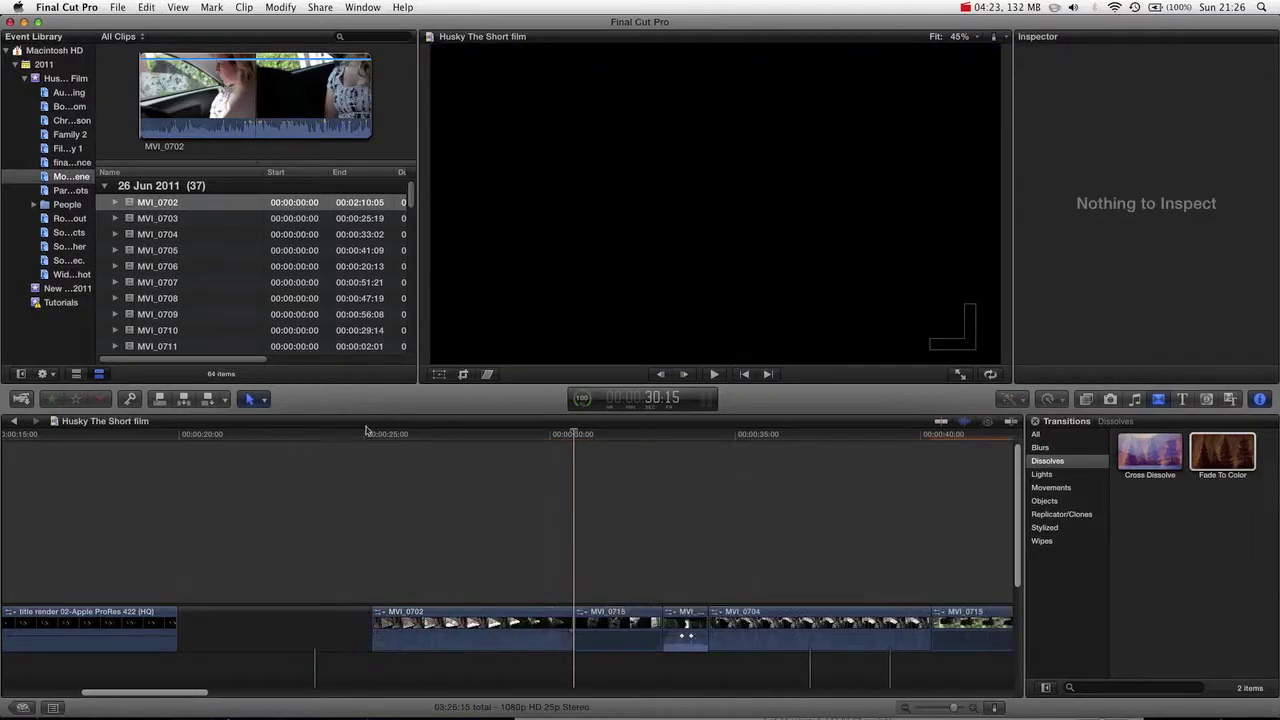
left_click(370, 432)
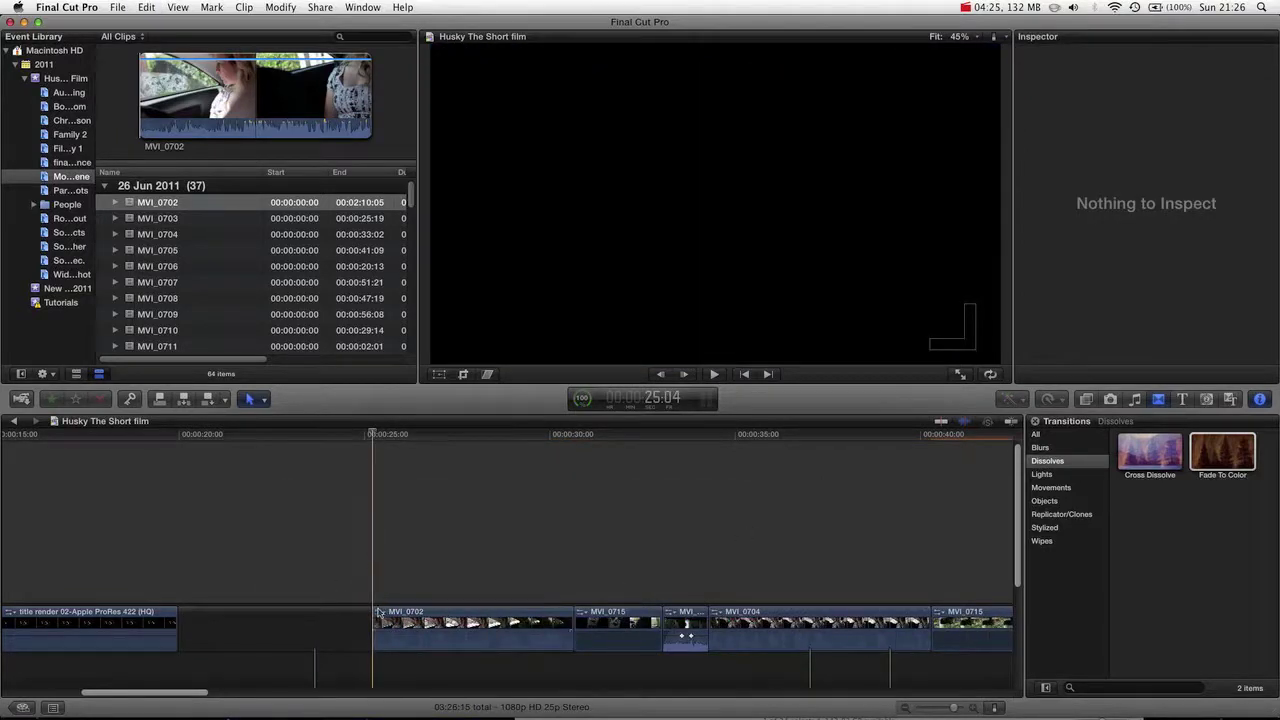
right_click(381, 612)
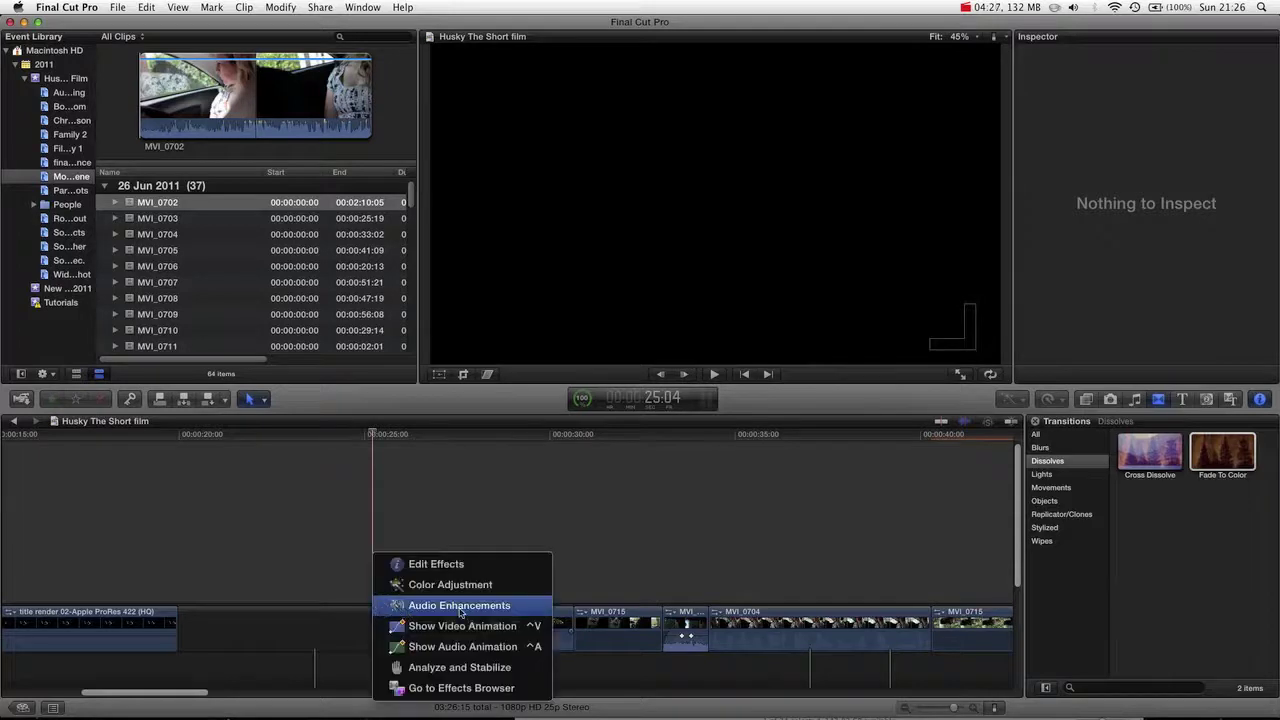
left_click(589, 537)
Step: Add Cross Dissolves at both ends of MVI_0702 and delete the one between it and MVI_0715
left_click(469, 617)
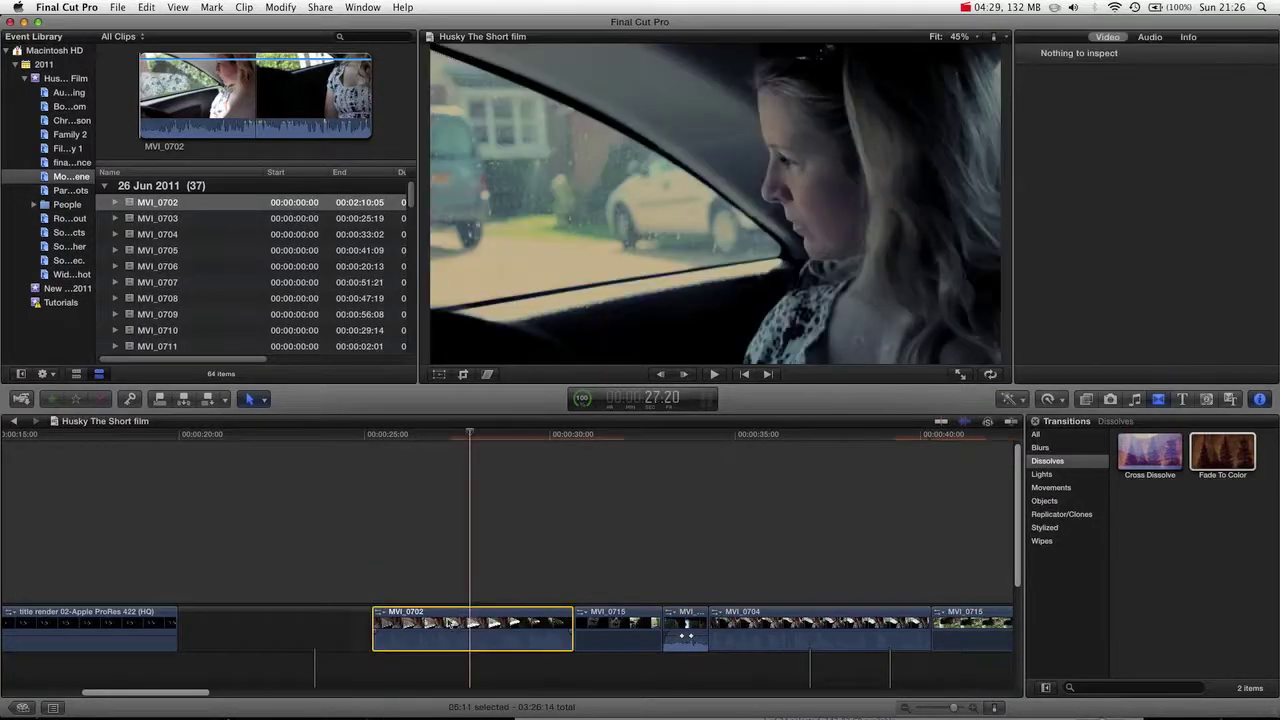
key("super+t")
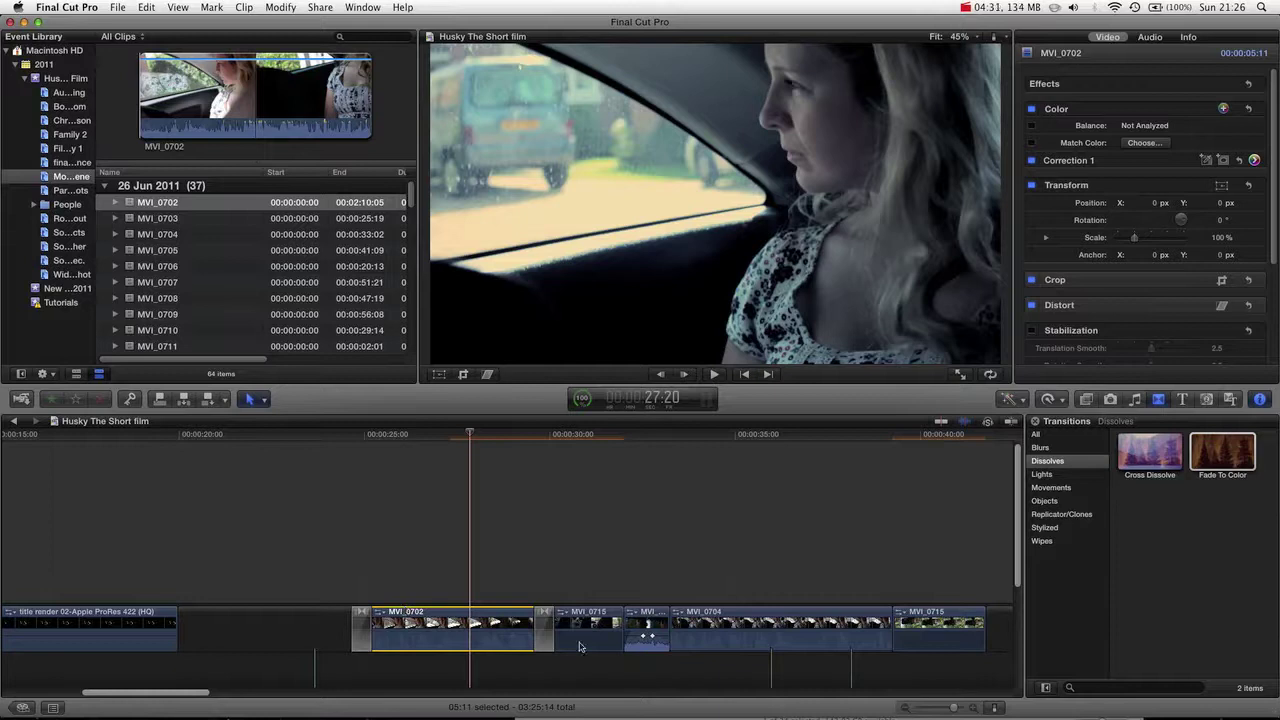
left_click(539, 634)
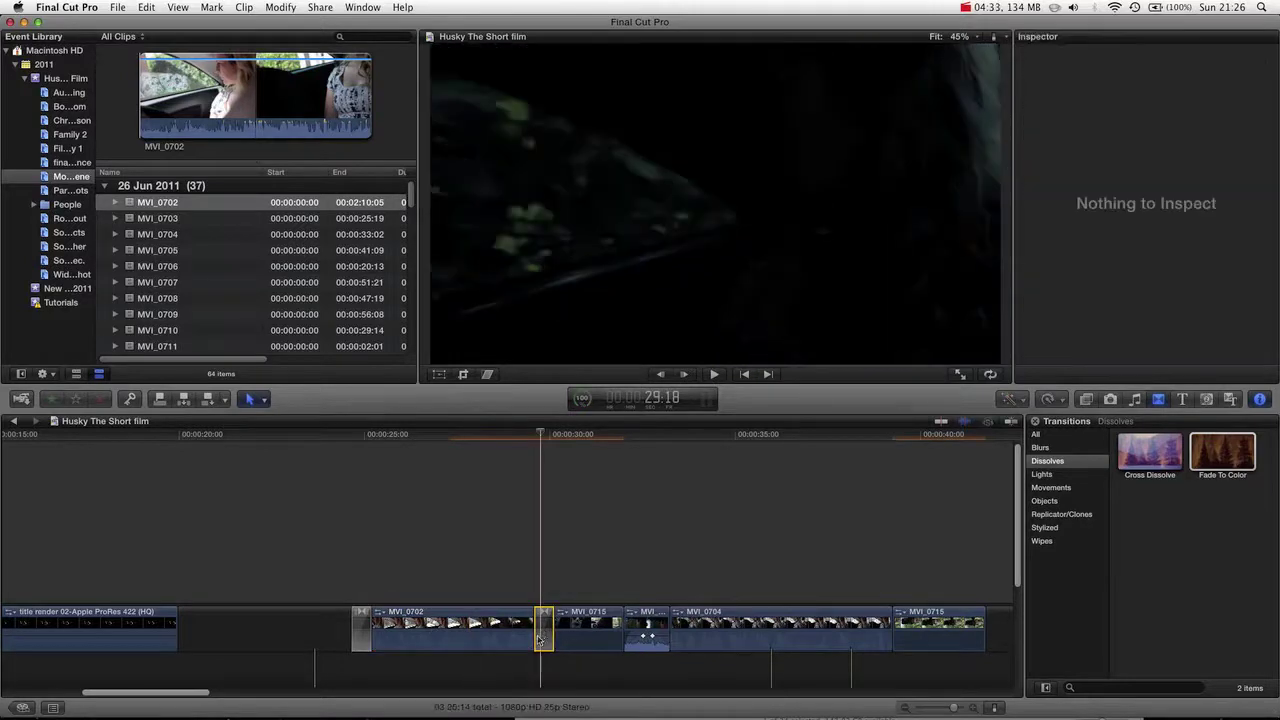
key("Delete")
Step: Select the Cross Dissolve at the start of MVI_0702 and open its duration for editing
left_click(362, 630)
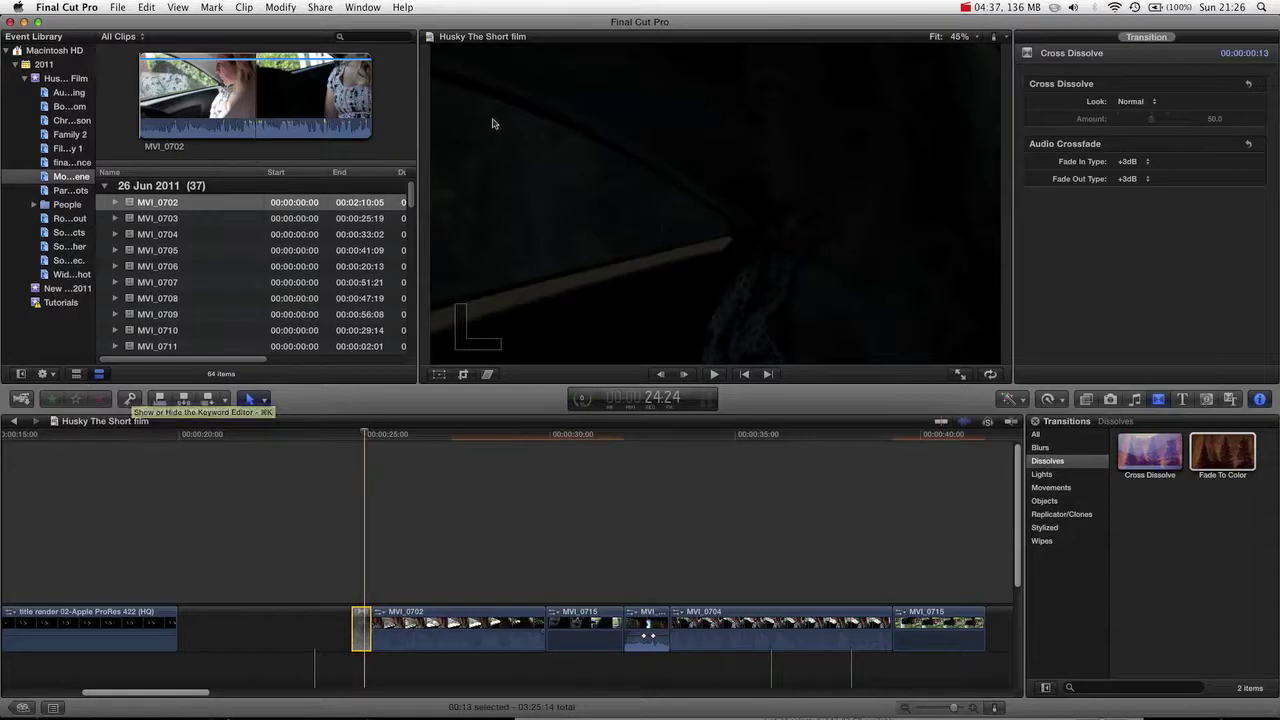
left_click(1222, 451)
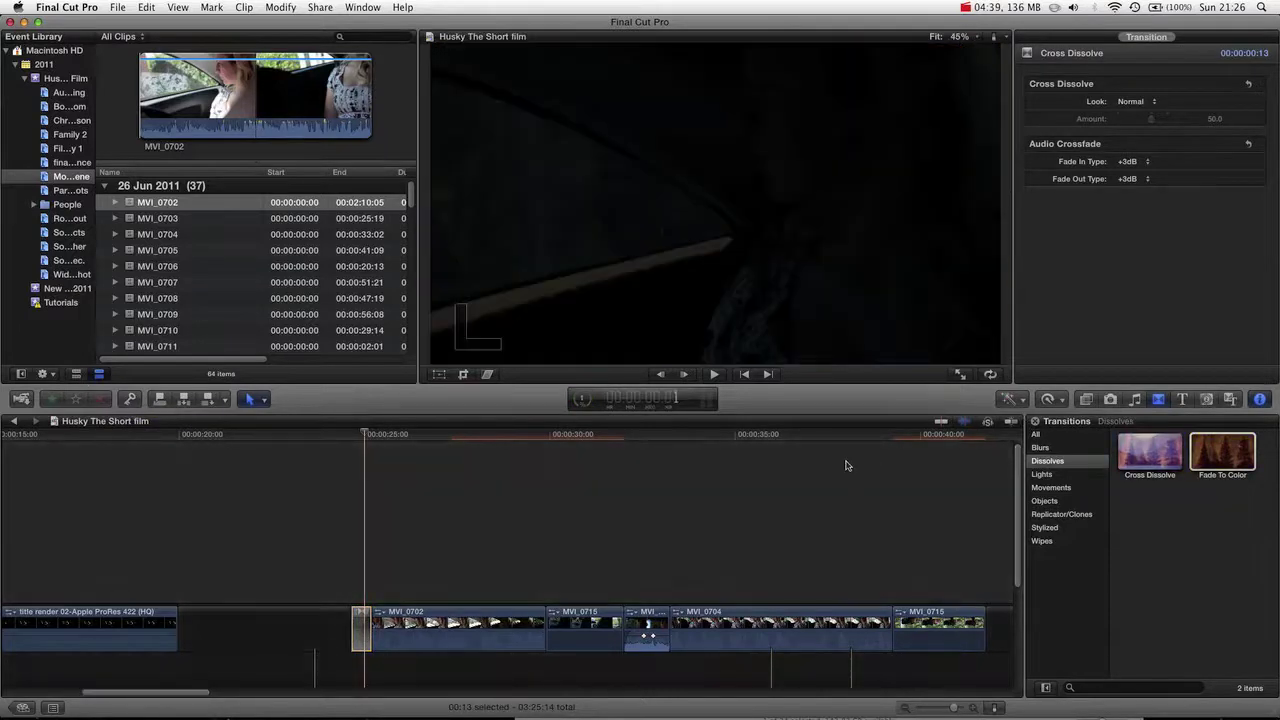